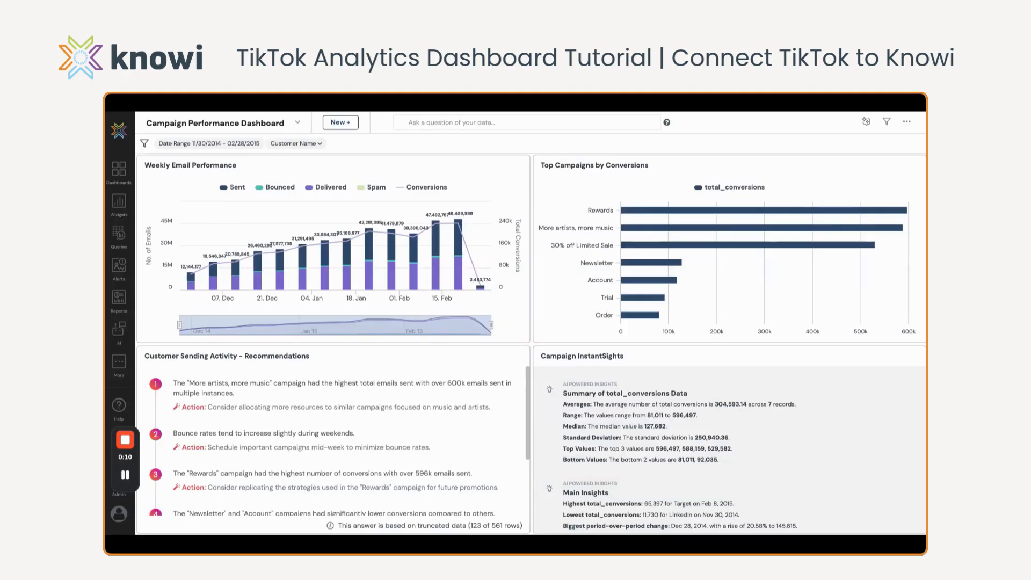
Start a new data source from the Queries & Data Sources page using the TikTok cloud service connector
{"action": "left_click", "coordinate": [117, 236]}
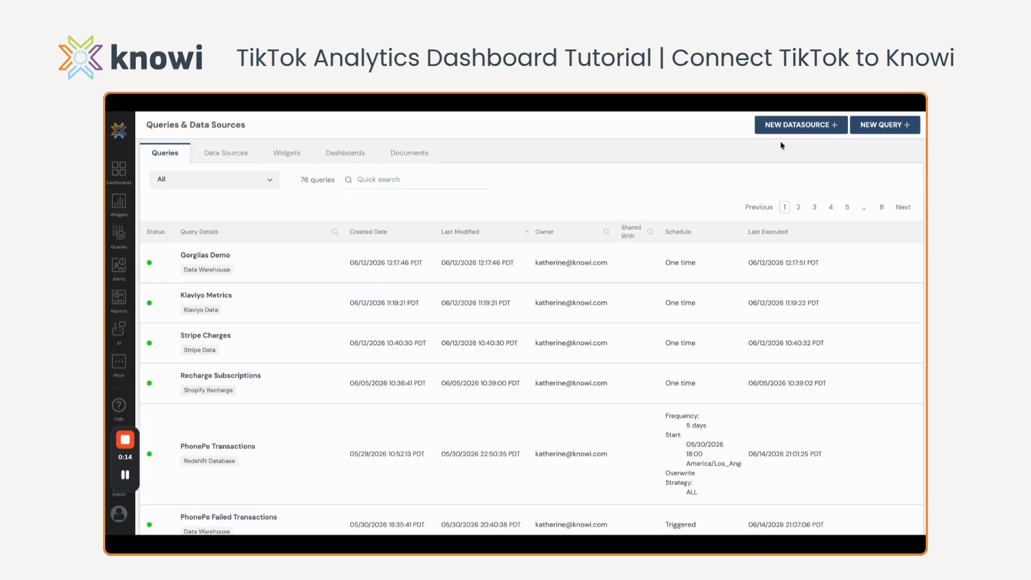
{"action": "left_click", "coordinate": [799, 129]}
{"action": "scroll", "coordinate": [748, 336], "scroll_direction": "down", "scroll_amount": 10}
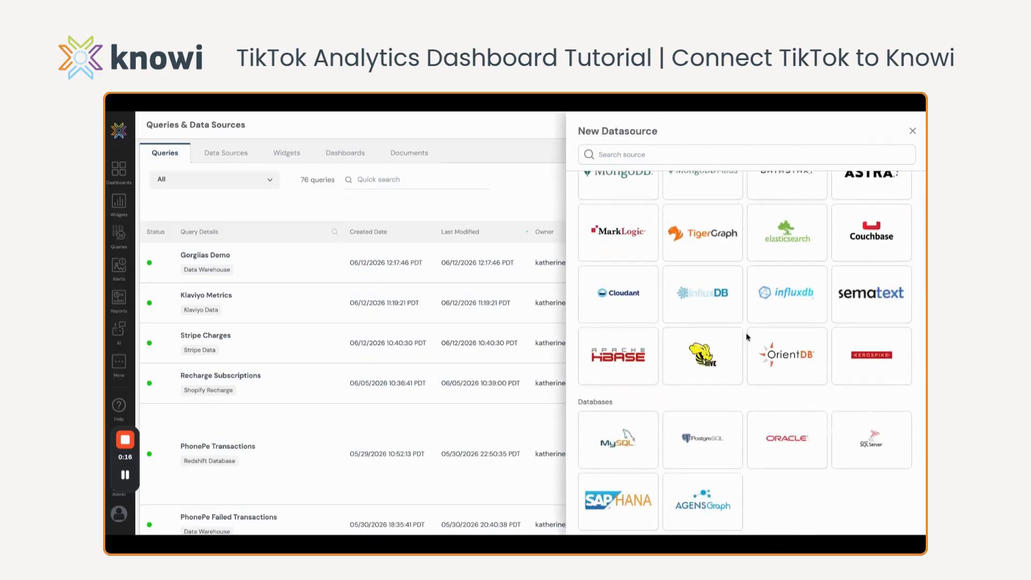
{"action": "scroll", "coordinate": [748, 337], "scroll_direction": "down", "scroll_amount": 15}
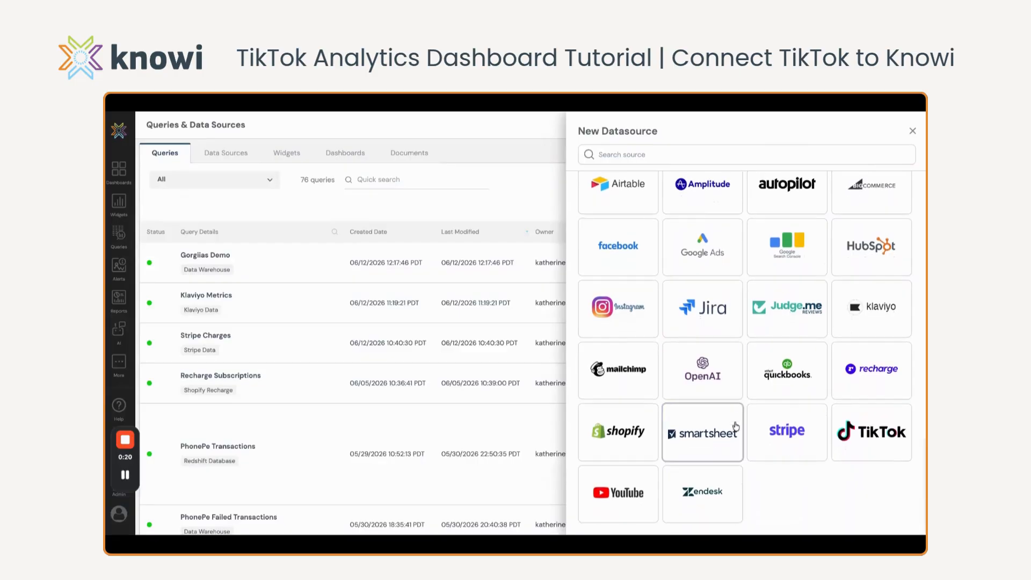
{"action": "scroll", "coordinate": [866, 443], "scroll_direction": "up", "scroll_amount": 1}
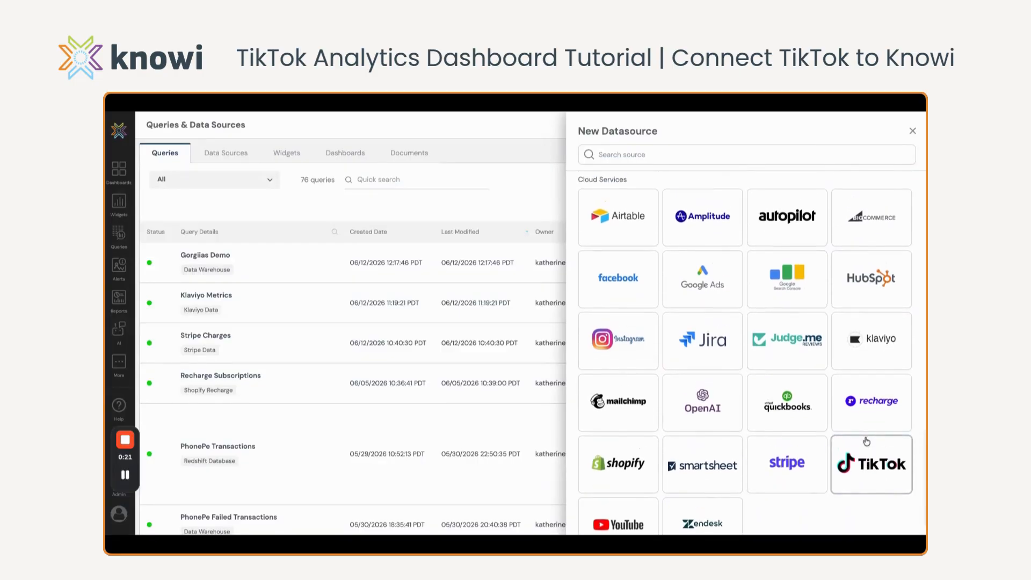
{"action": "left_click", "coordinate": [883, 480]}
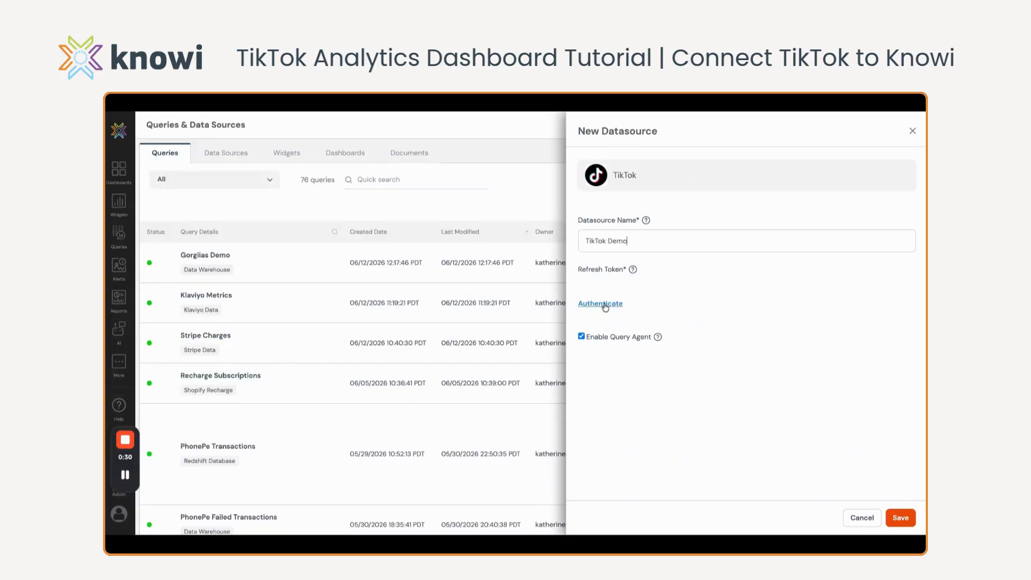
Authenticate the TikTok data source, save it under the name TikTok Demo, and start querying it
{"action": "left_click", "coordinate": [599, 305]}
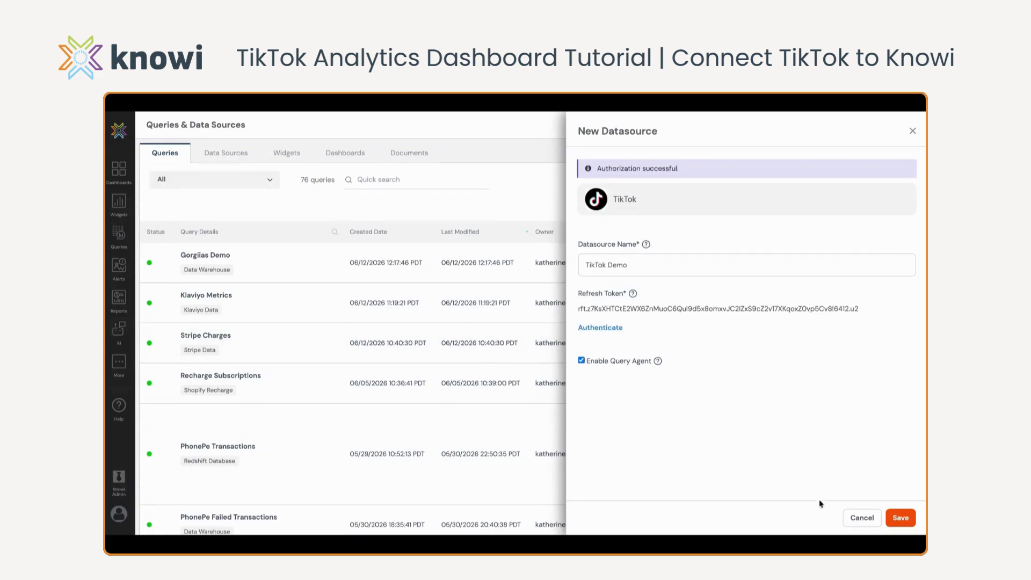
{"action": "left_click", "coordinate": [902, 522]}
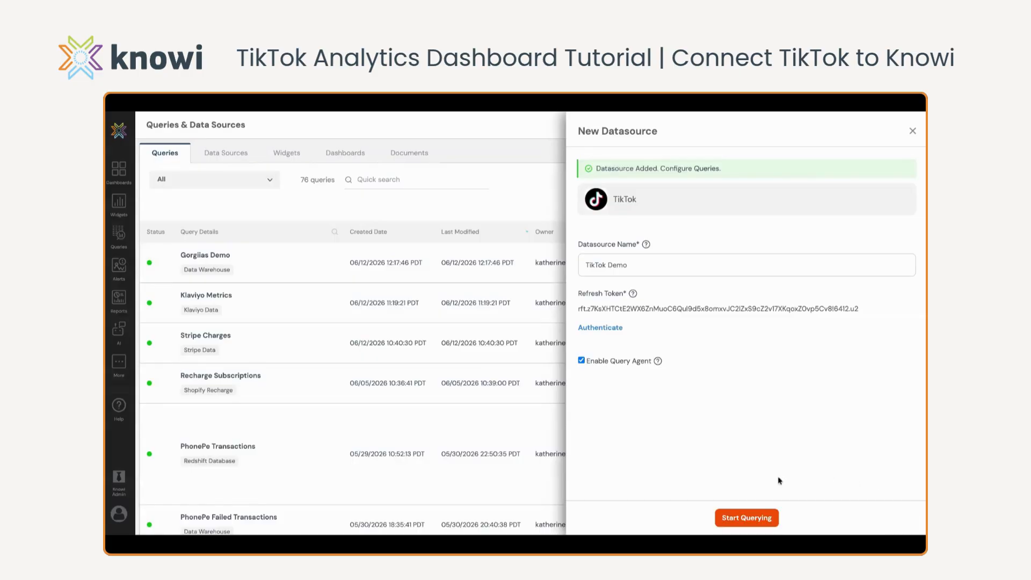
{"action": "left_click", "coordinate": [749, 519]}
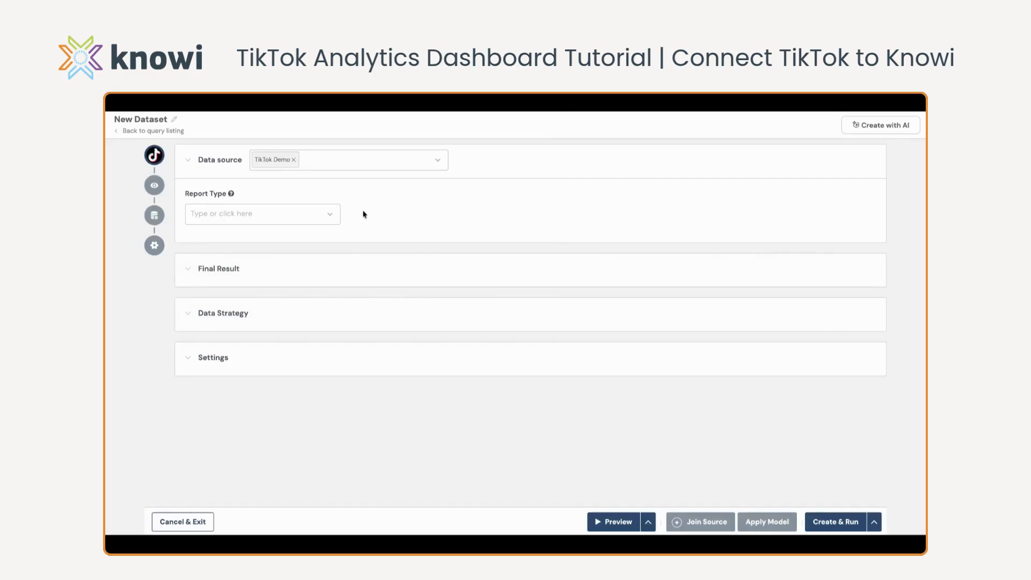
Try the Profile & Stats report type and review its requested fields
{"action": "left_click", "coordinate": [331, 215]}
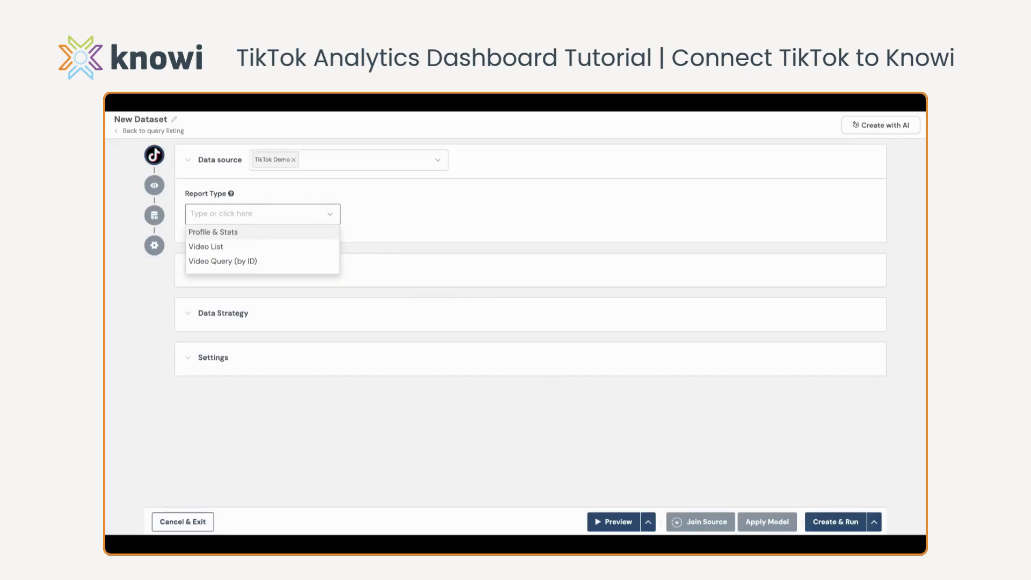
{"action": "left_click", "coordinate": [249, 237]}
{"action": "left_click_drag", "start_coordinate": [467, 258], "coordinate": [193, 259]}
Set the new dataset's report type to Video List
{"action": "left_click", "coordinate": [329, 215]}
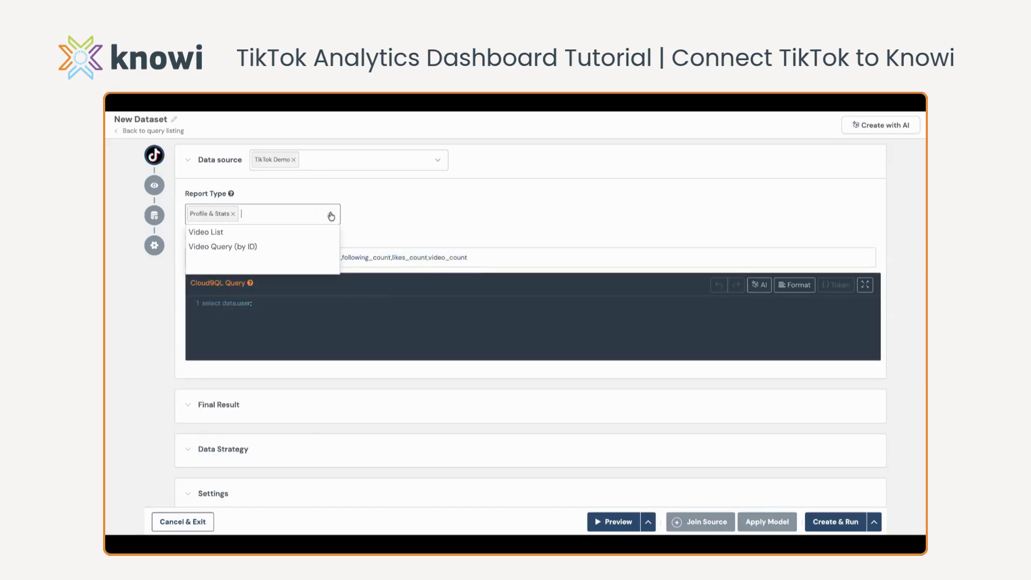
{"action": "left_click", "coordinate": [206, 232]}
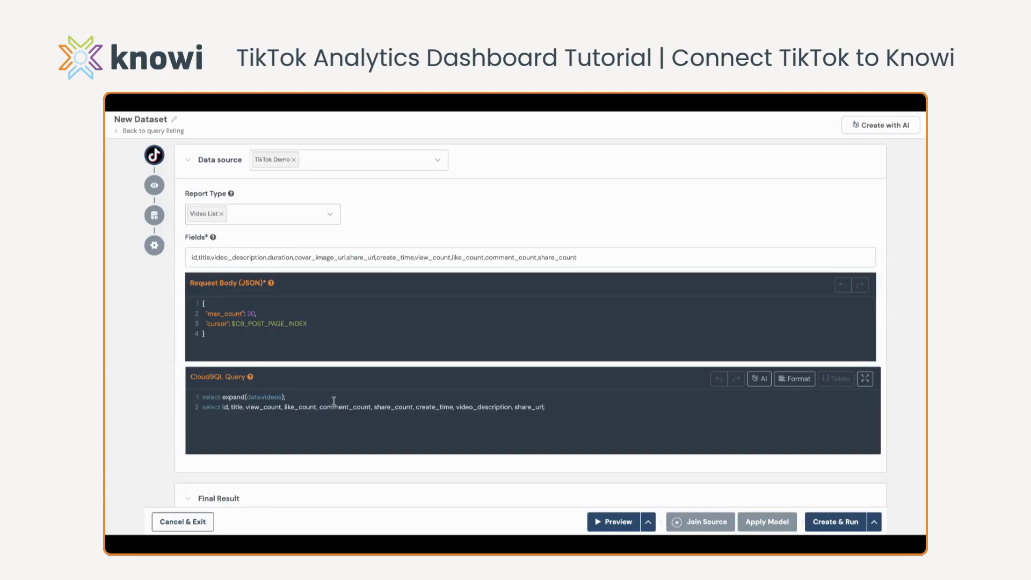
{"action": "left_click", "coordinate": [329, 215]}
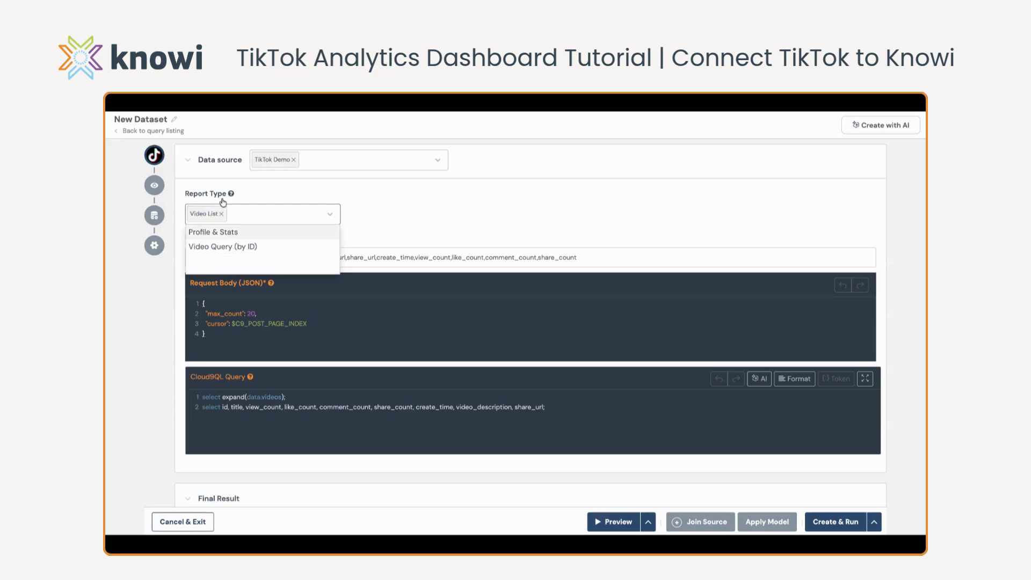
{"action": "left_click", "coordinate": [266, 198]}
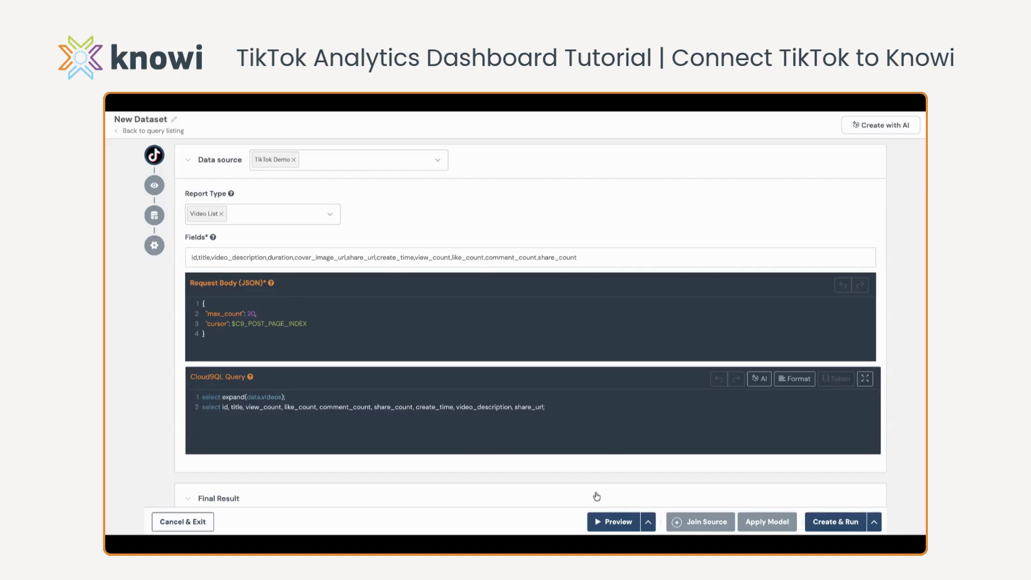
Preview the Video List query's data and look through the returned rows
{"action": "left_click", "coordinate": [603, 524]}
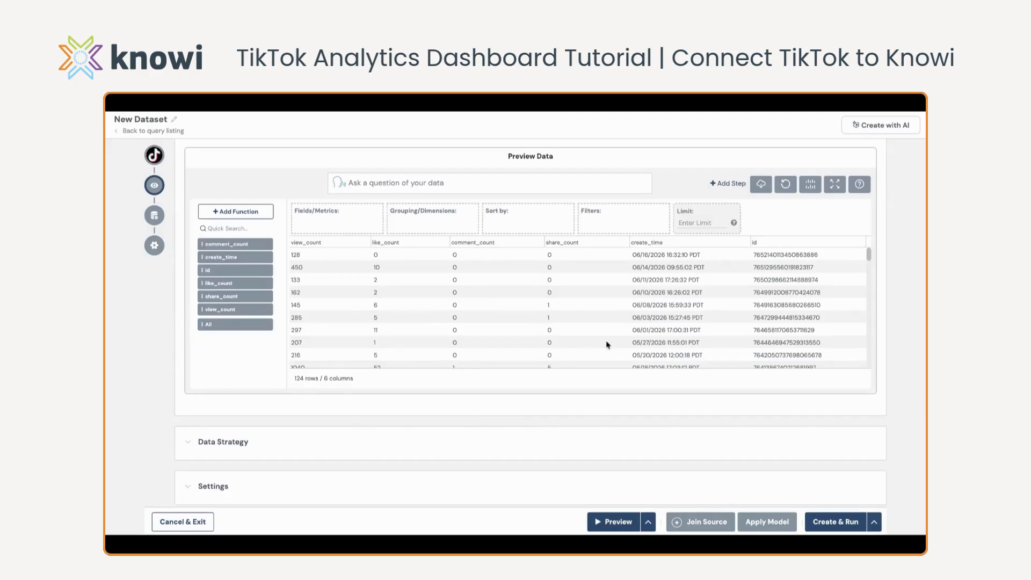
{"action": "scroll", "coordinate": [607, 345], "scroll_direction": "down", "scroll_amount": 3}
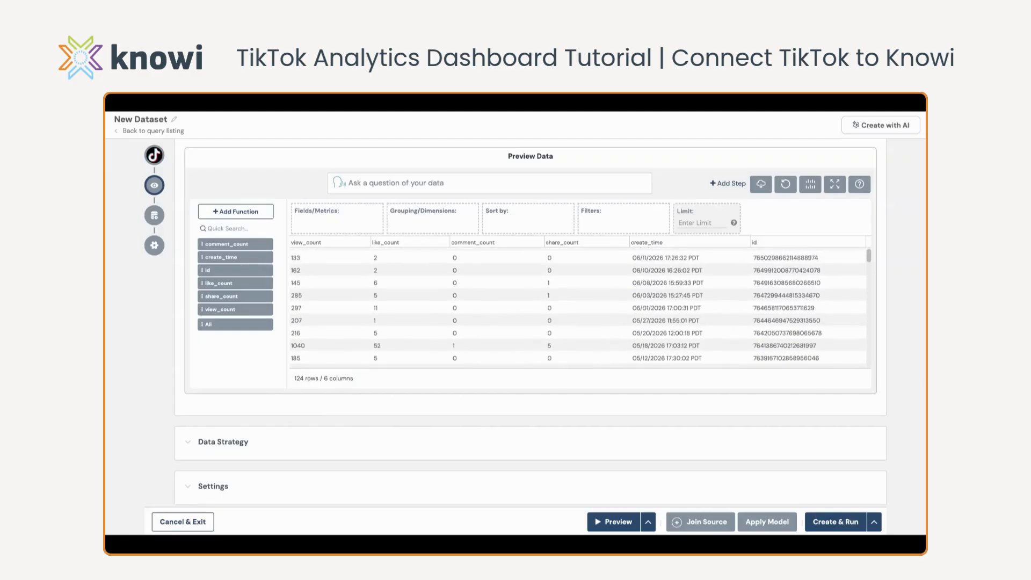
{"action": "scroll", "coordinate": [663, 311], "scroll_direction": "up", "scroll_amount": 1}
{"action": "scroll", "coordinate": [723, 325], "scroll_direction": "down", "scroll_amount": 3}
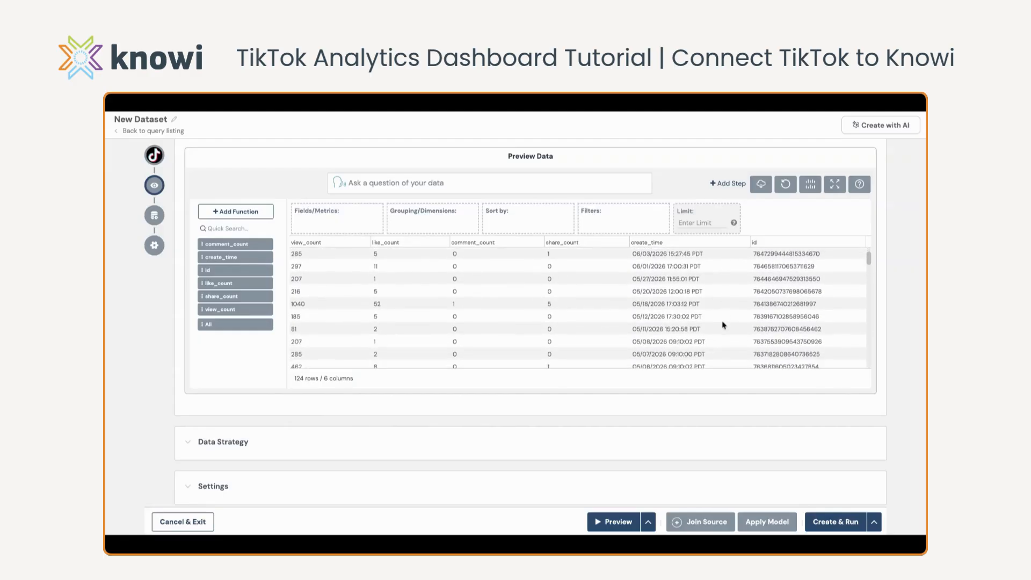
{"action": "scroll", "coordinate": [723, 335], "scroll_direction": "down", "scroll_amount": 2}
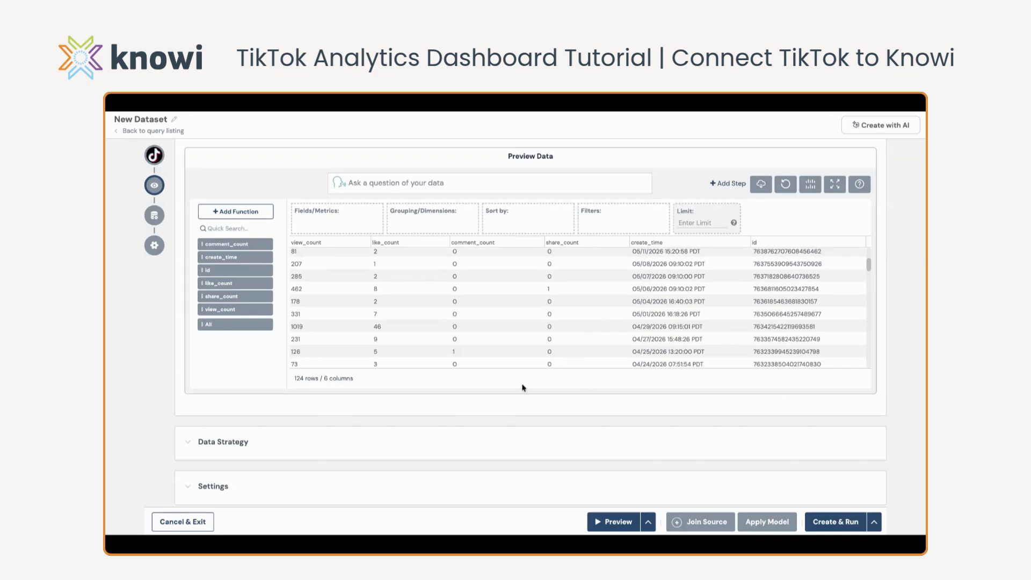
Schedule the dataset in the data strategy to update every 1 day, starting at 06/17/2026 04:21
{"action": "left_click", "coordinate": [188, 441]}
{"action": "scroll", "coordinate": [186, 439], "scroll_direction": "down", "scroll_amount": 3}
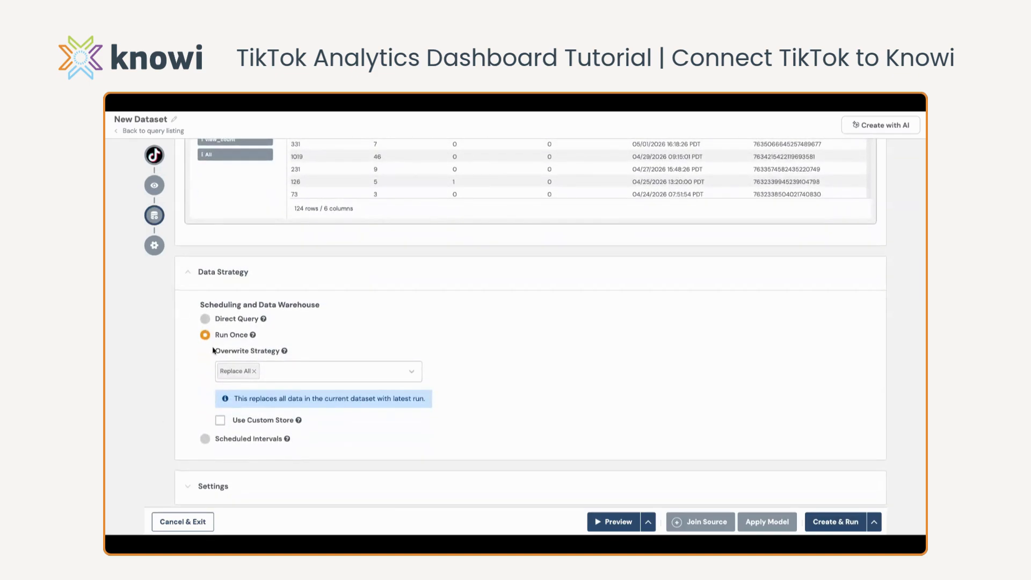
{"action": "left_click", "coordinate": [205, 440]}
{"action": "scroll", "coordinate": [188, 389], "scroll_direction": "down", "scroll_amount": 1}
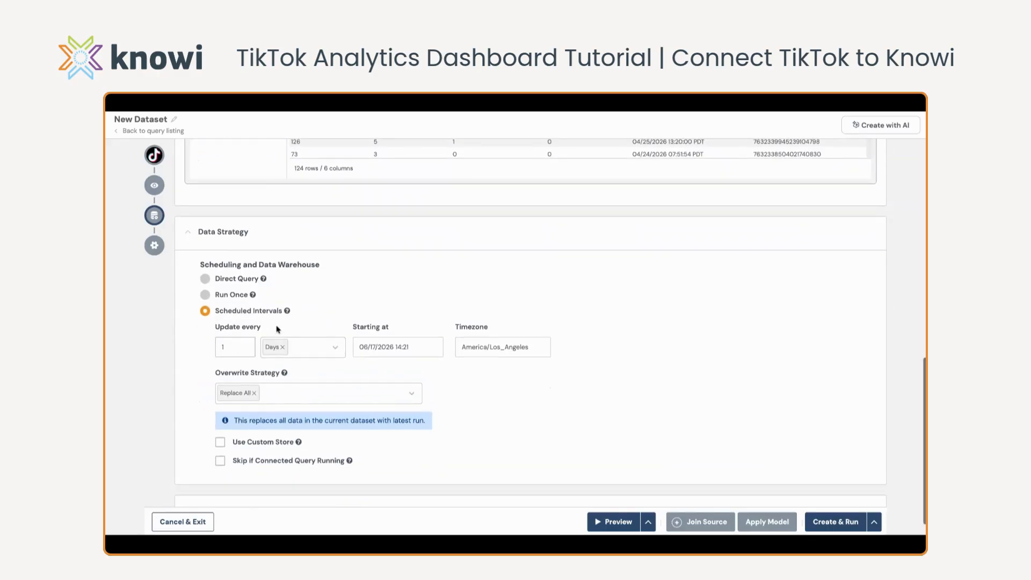
{"action": "left_click", "coordinate": [394, 346]}
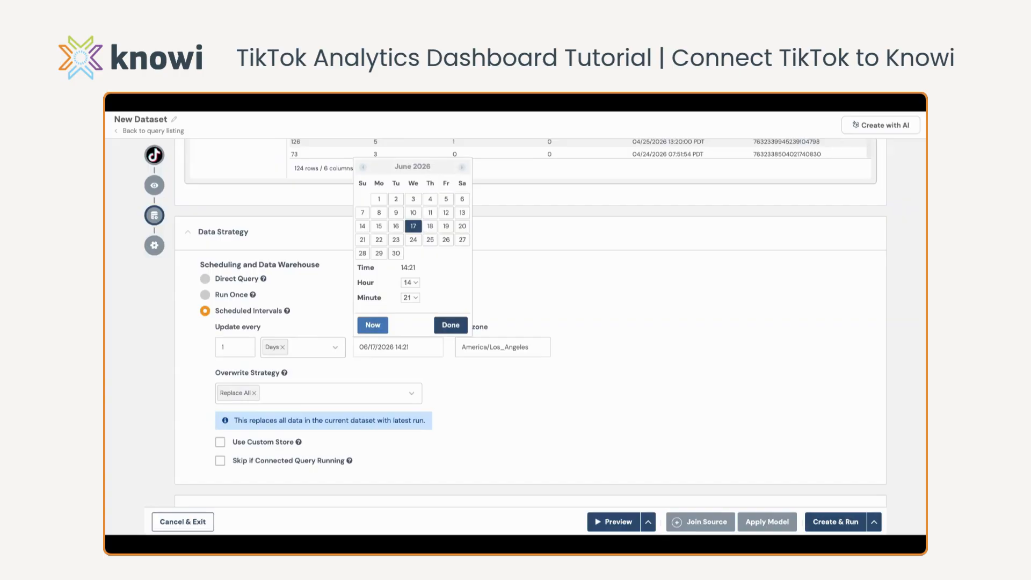
{"action": "left_click", "coordinate": [399, 363]}
{"action": "left_click", "coordinate": [454, 325]}
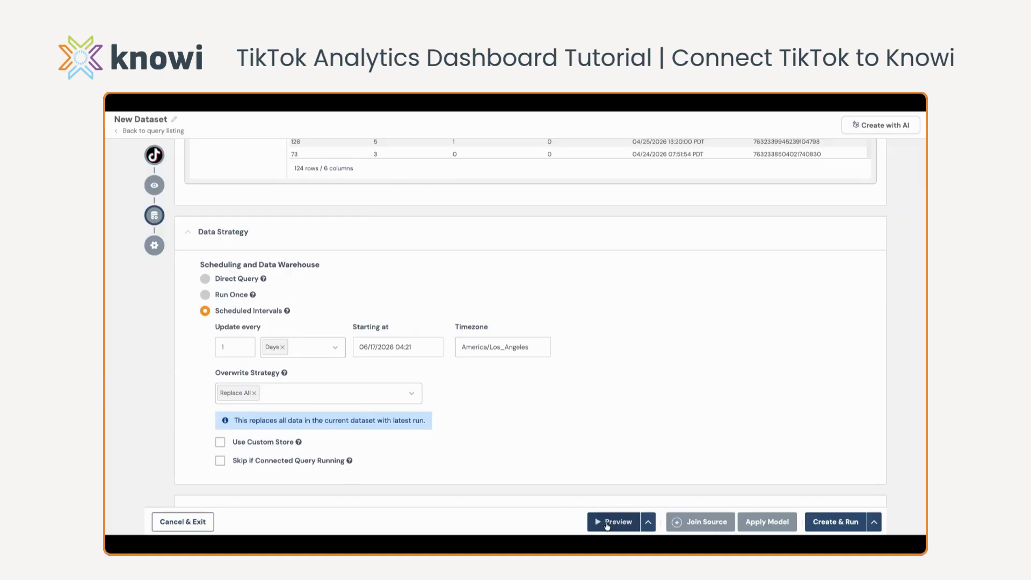
Name the dataset TikTok Video Metrics, then create and run it
{"action": "scroll", "coordinate": [219, 432], "scroll_direction": "down", "scroll_amount": 1}
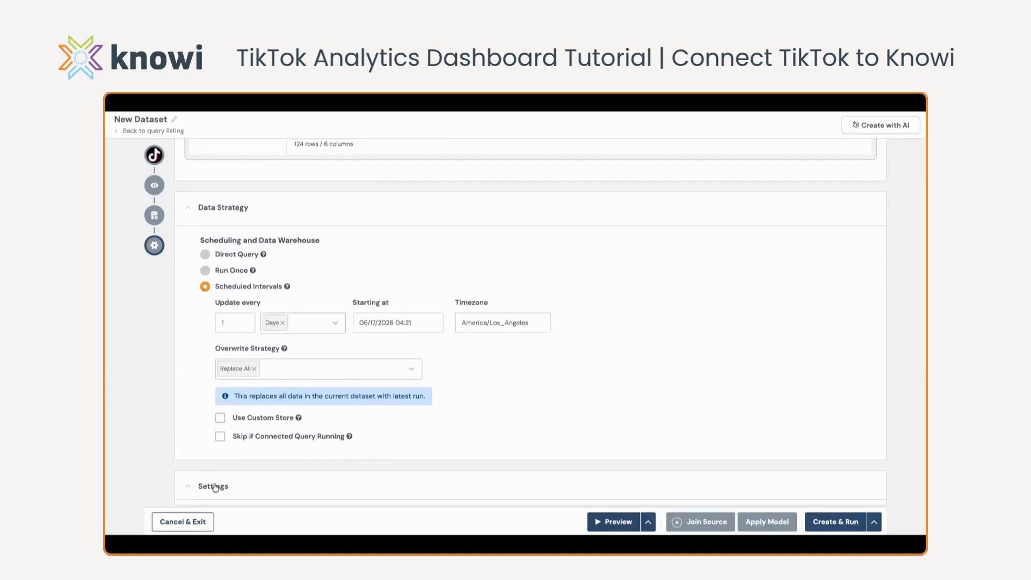
{"action": "scroll", "coordinate": [214, 487], "scroll_direction": "down", "scroll_amount": 3}
{"action": "left_click", "coordinate": [197, 408]}
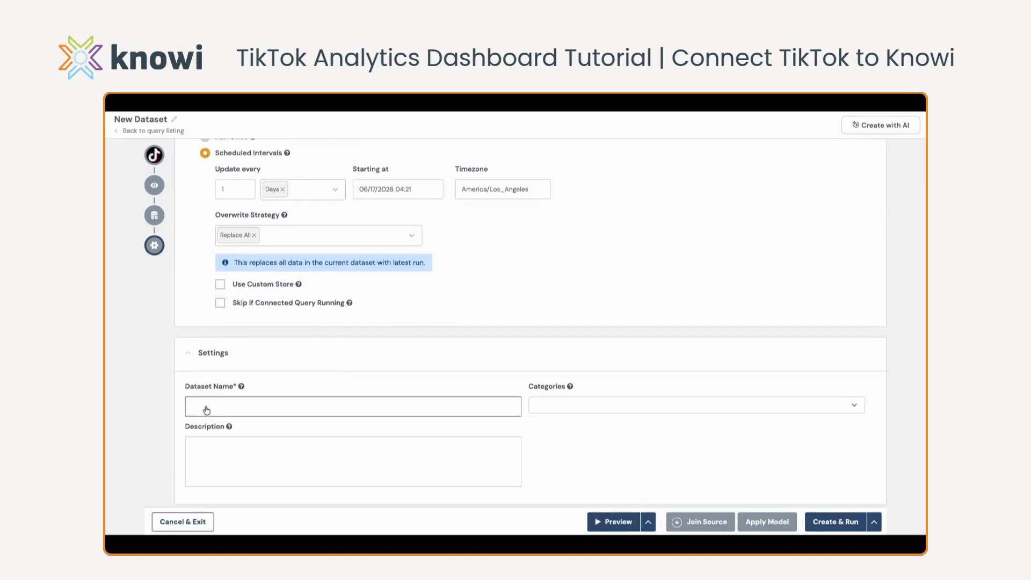
{"action": "type", "text": "TikTok Video Metrics"}
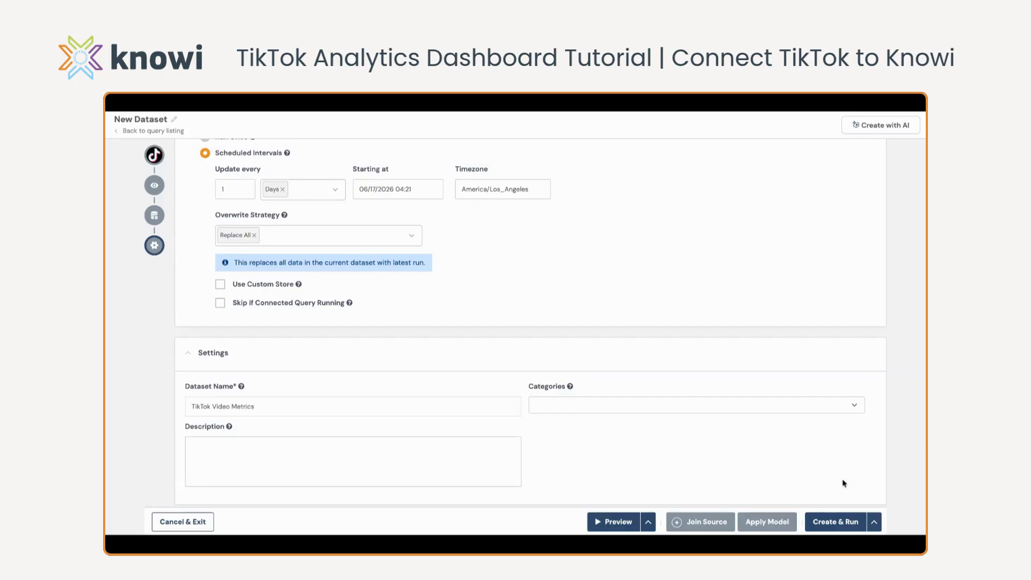
{"action": "left_click", "coordinate": [825, 516]}
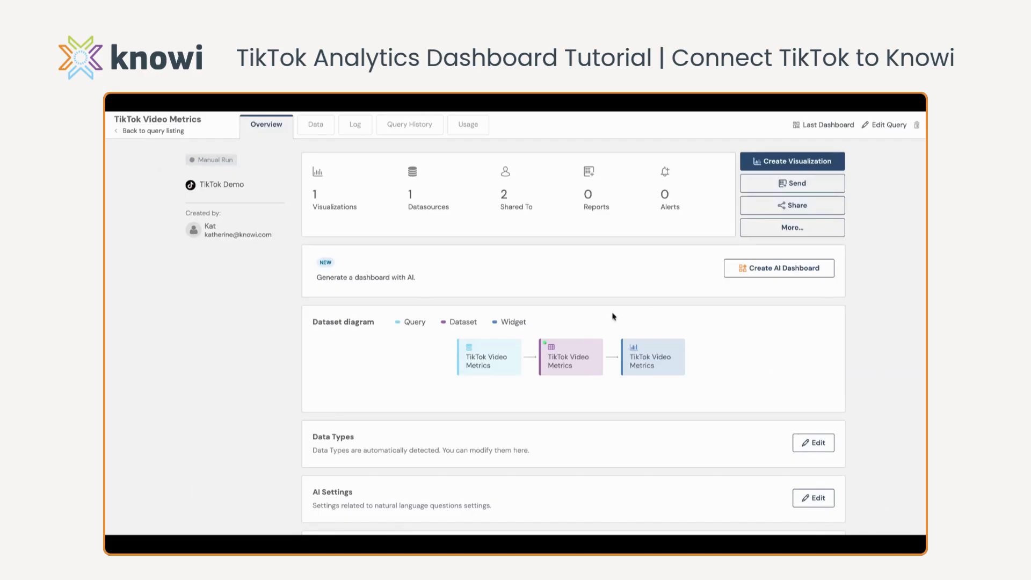
Generate an AI dashboard from the TikTok Video Metrics dataset with a prompt asking for "total like count monthly"
{"action": "mouse_move", "coordinate": [480, 353]}
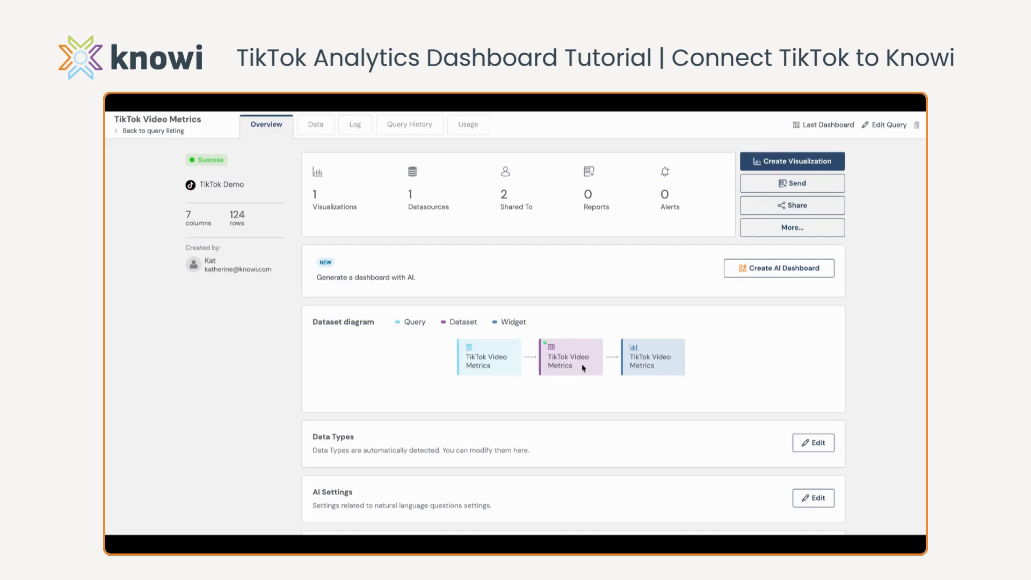
{"action": "mouse_move", "coordinate": [634, 358]}
{"action": "left_click", "coordinate": [788, 269]}
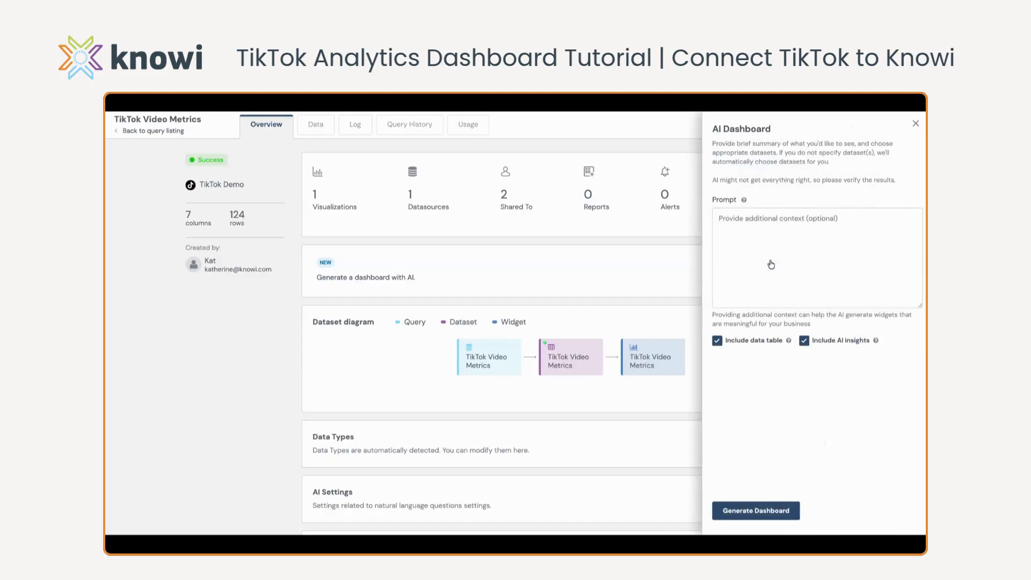
{"action": "left_click", "coordinate": [720, 224]}
{"action": "type", "text": "monthly like"}
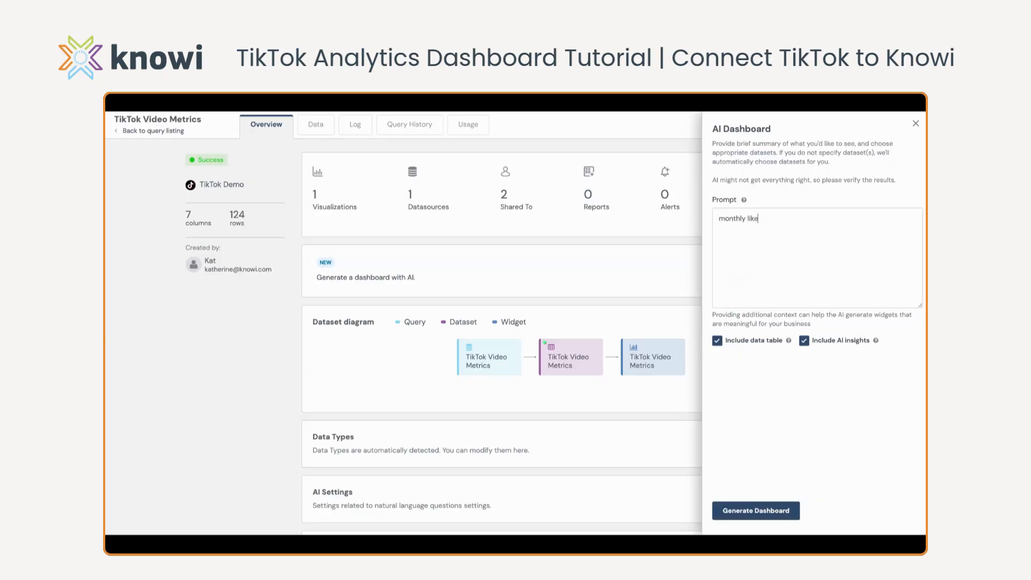
{"action": "type", "text": " coun"}
{"action": "key", "text": "BackSpace"}
{"action": "key", "text": "BackSpace"}
{"action": "type", "text": "total like count monthly"}
{"action": "left_click", "coordinate": [741, 514]}
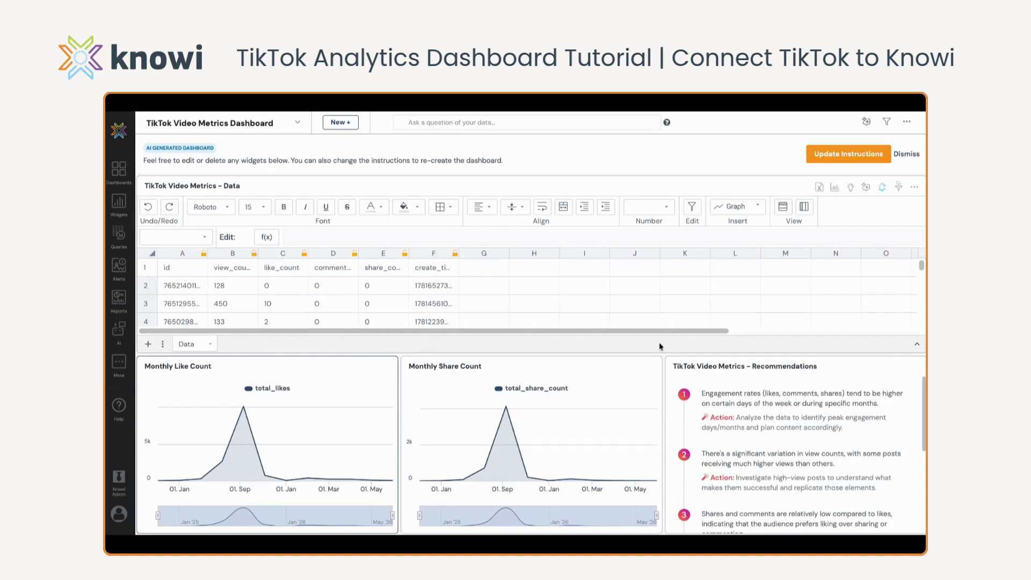
Move the Monthly Like Count chart above the data table and widen it to nearly half the dashboard
{"action": "scroll", "coordinate": [394, 310], "scroll_direction": "down", "scroll_amount": 4}
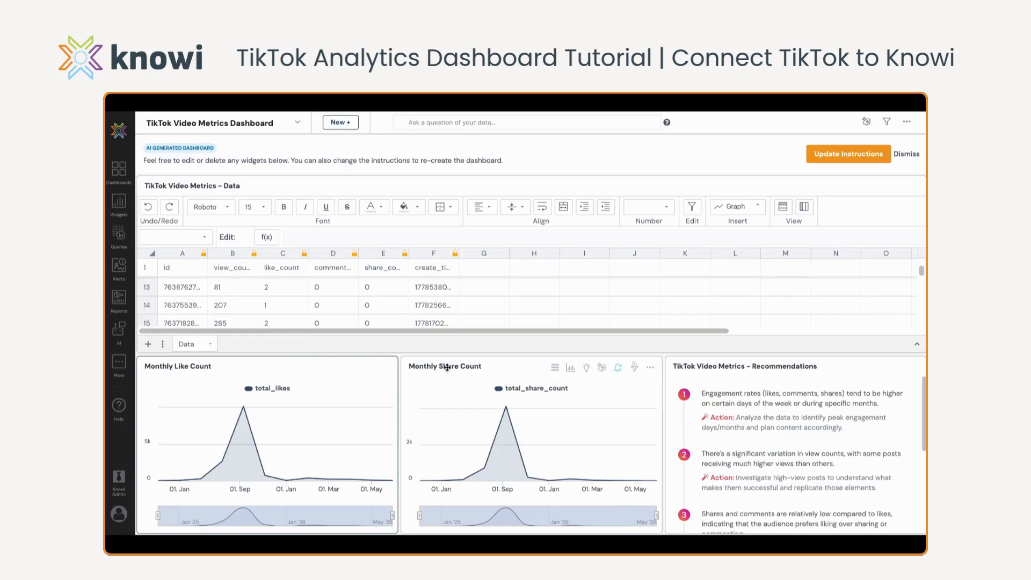
{"action": "left_click_drag", "start_coordinate": [235, 348], "coordinate": [236, 168]}
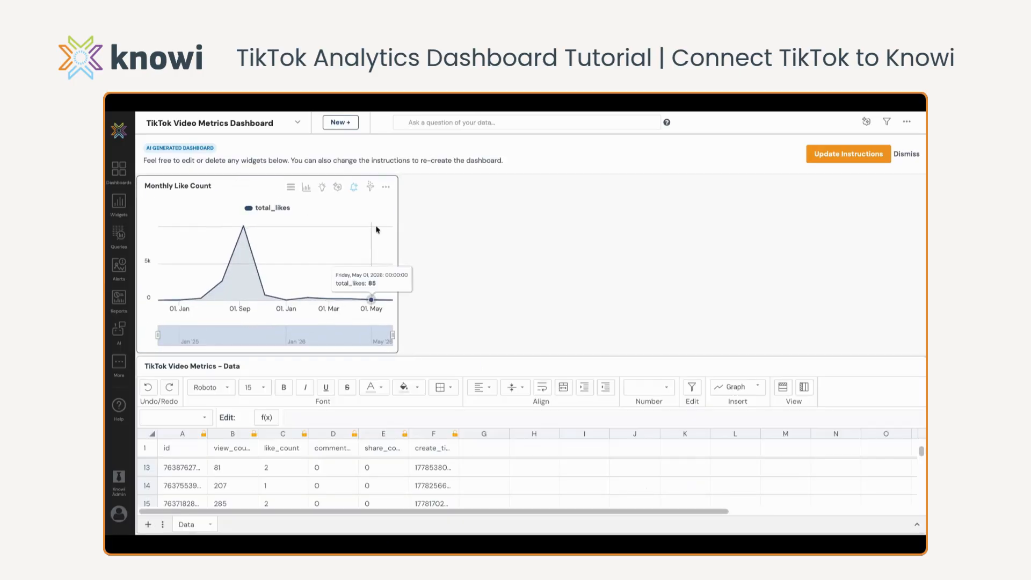
{"action": "left_click_drag", "start_coordinate": [399, 239], "coordinate": [500, 243]}
Move the Monthly Share Count chart beside the Monthly Like Count chart and widen it to fill the row
{"action": "scroll", "coordinate": [449, 390], "scroll_direction": "down", "scroll_amount": 3}
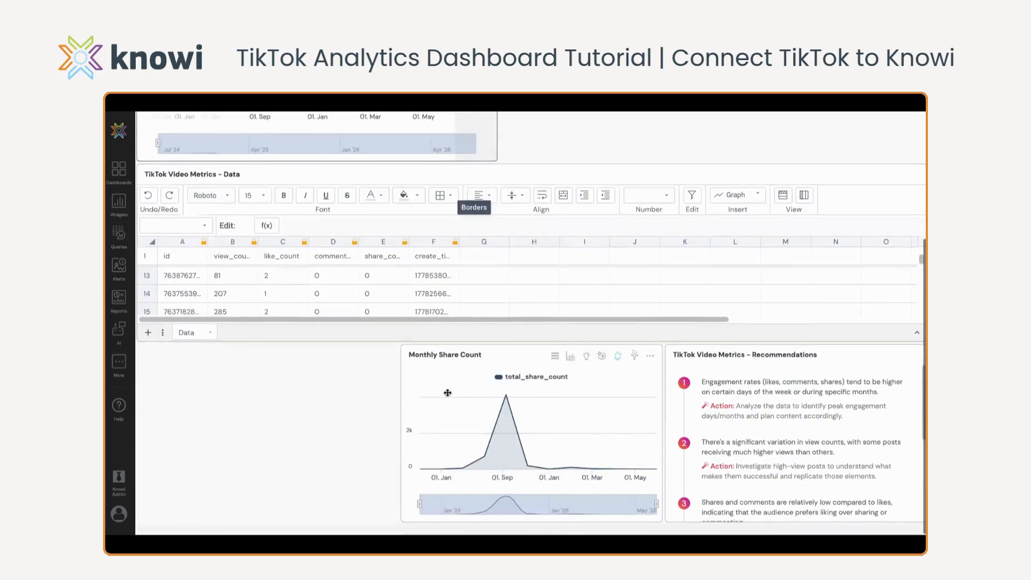
{"action": "left_click_drag", "start_coordinate": [491, 366], "coordinate": [698, 204]}
{"action": "left_click_drag", "start_coordinate": [763, 212], "coordinate": [923, 215]}
Read through the AI recommendations and suggested actions in the TikTok Video Metrics recommendations widget
{"action": "scroll", "coordinate": [654, 365], "scroll_direction": "down", "scroll_amount": 3}
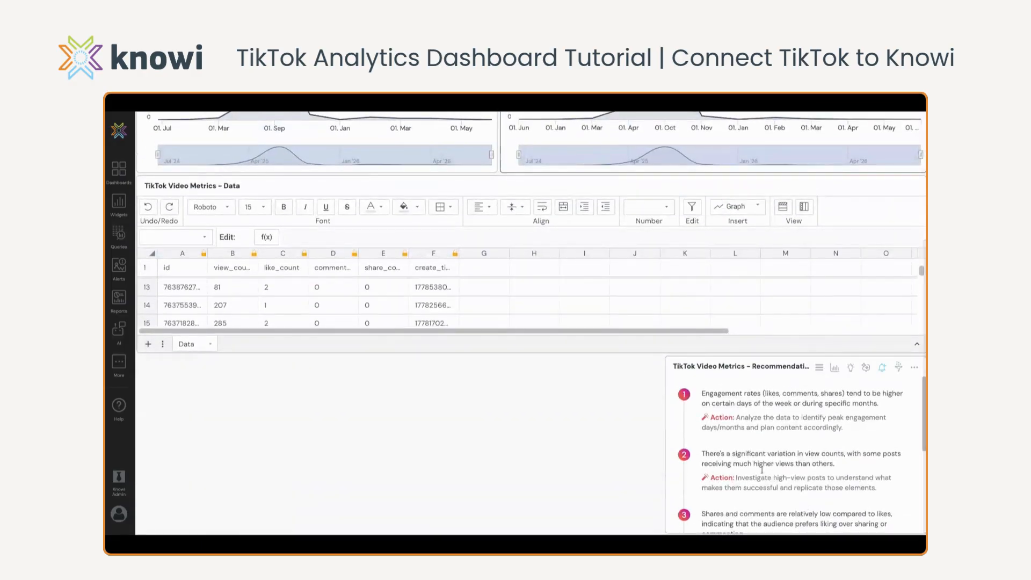
{"action": "scroll", "coordinate": [738, 463], "scroll_direction": "down", "scroll_amount": 3}
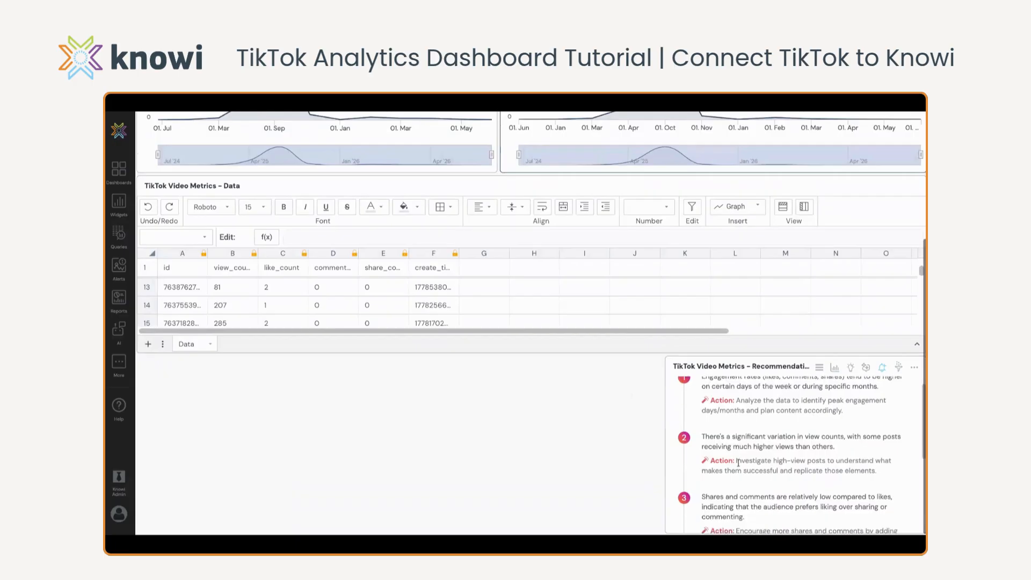
{"action": "scroll", "coordinate": [794, 456], "scroll_direction": "down", "scroll_amount": 1}
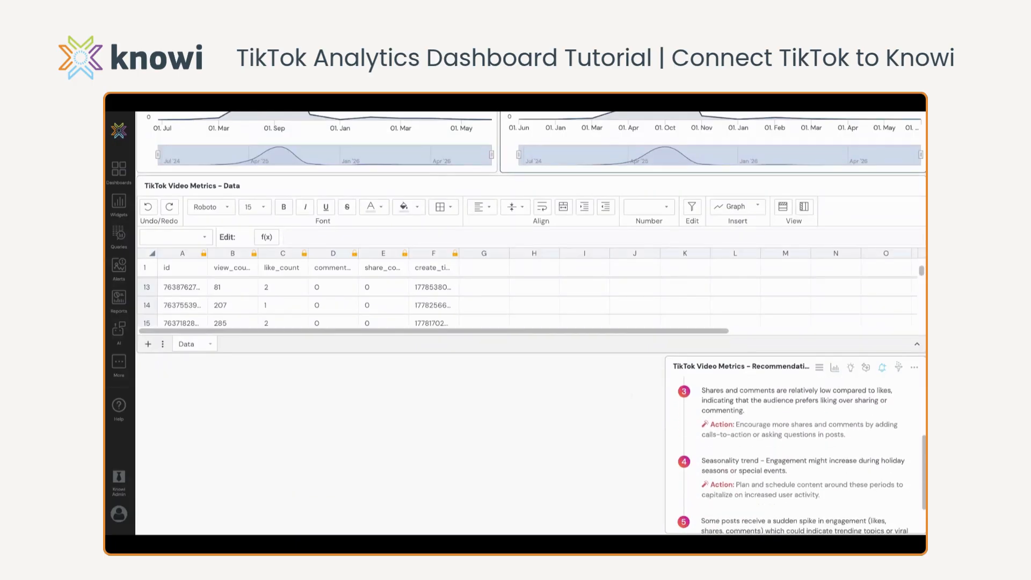
Review the AI recommendations and the AI dashboard's dataset and prompt instructions, and close the instructions without updating the dashboard
{"action": "scroll", "coordinate": [795, 457], "scroll_direction": "up", "scroll_amount": 4}
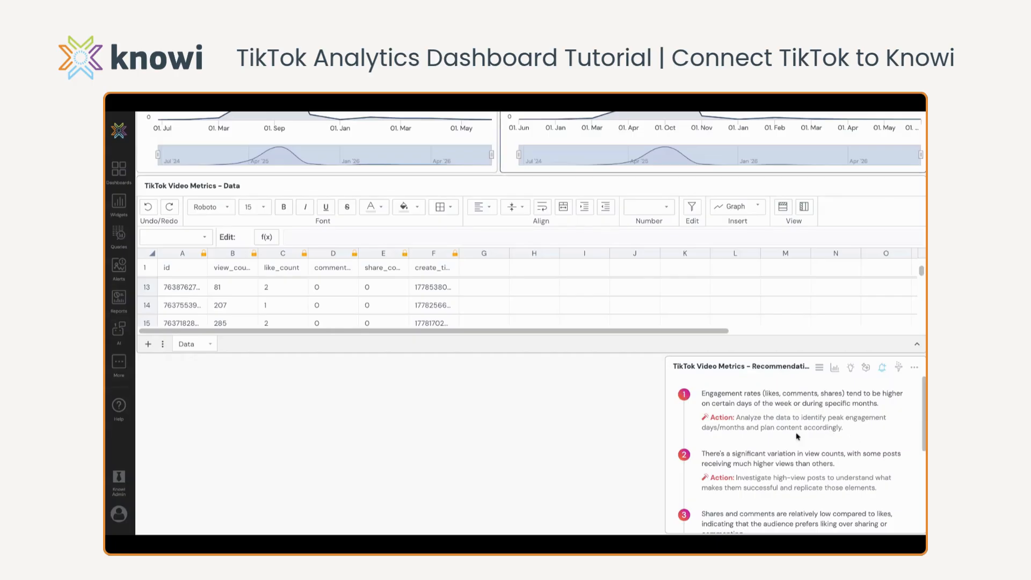
{"action": "scroll", "coordinate": [757, 450], "scroll_direction": "down", "scroll_amount": 1}
{"action": "scroll", "coordinate": [757, 450], "scroll_direction": "up", "scroll_amount": 1}
{"action": "scroll", "coordinate": [551, 430], "scroll_direction": "up", "scroll_amount": 3}
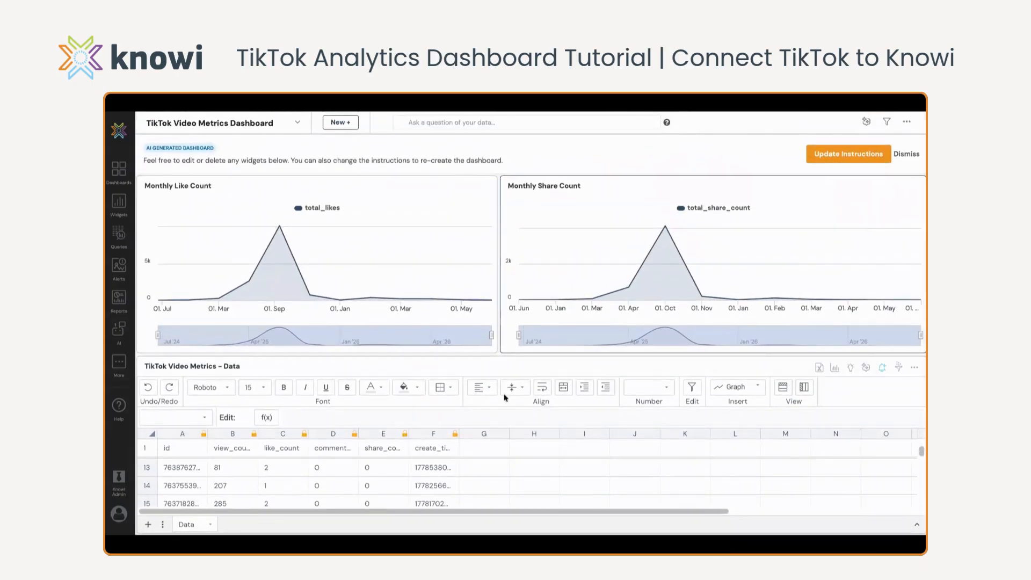
{"action": "left_click", "coordinate": [843, 157]}
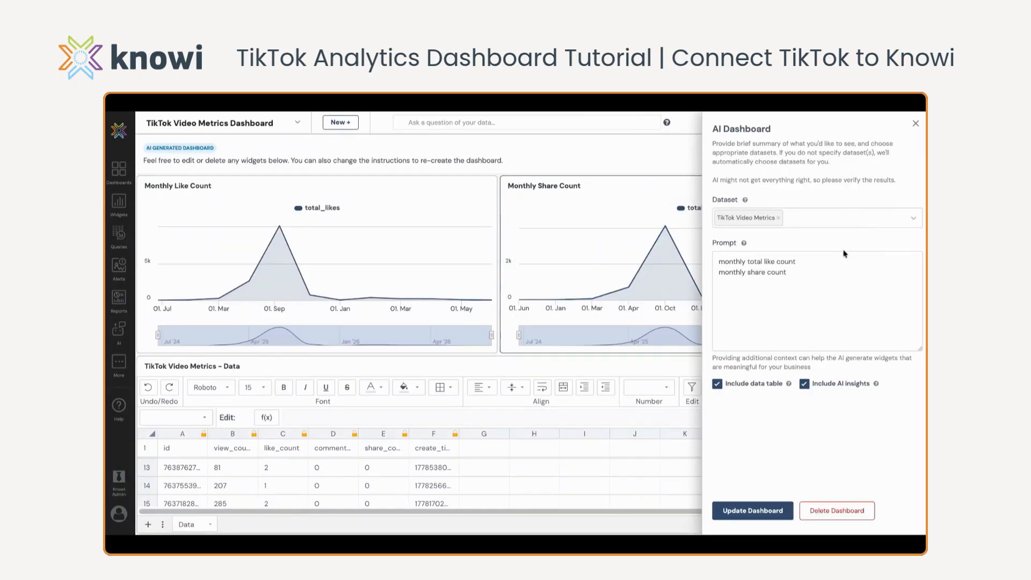
{"action": "left_click", "coordinate": [915, 124]}
Ask the dashboard's data for "most popular videos" and set the result's limit to 5
{"action": "scroll", "coordinate": [505, 133], "scroll_direction": "down", "scroll_amount": 1}
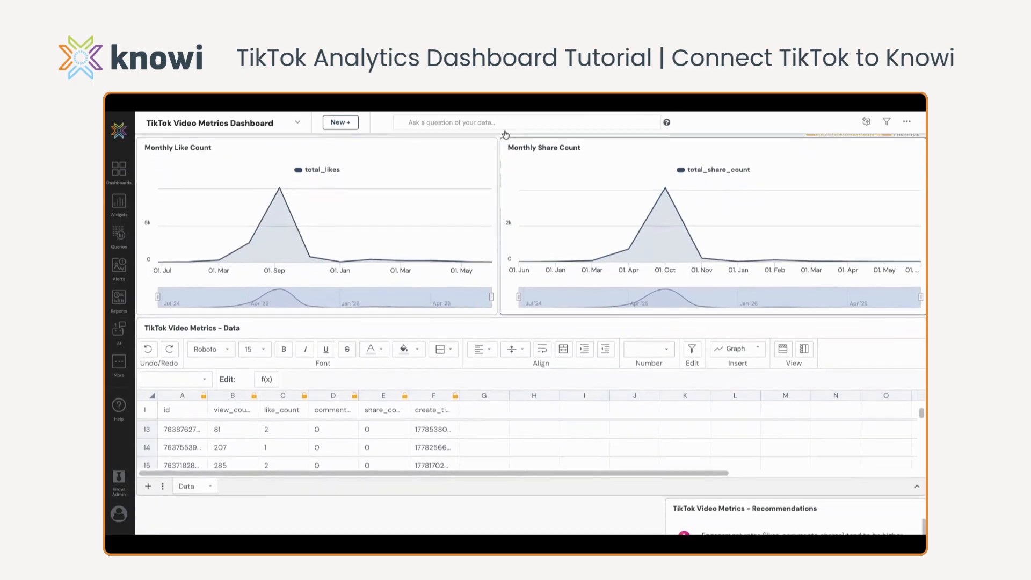
{"action": "left_click", "coordinate": [427, 128]}
{"action": "type", "text": "most popular videos"}
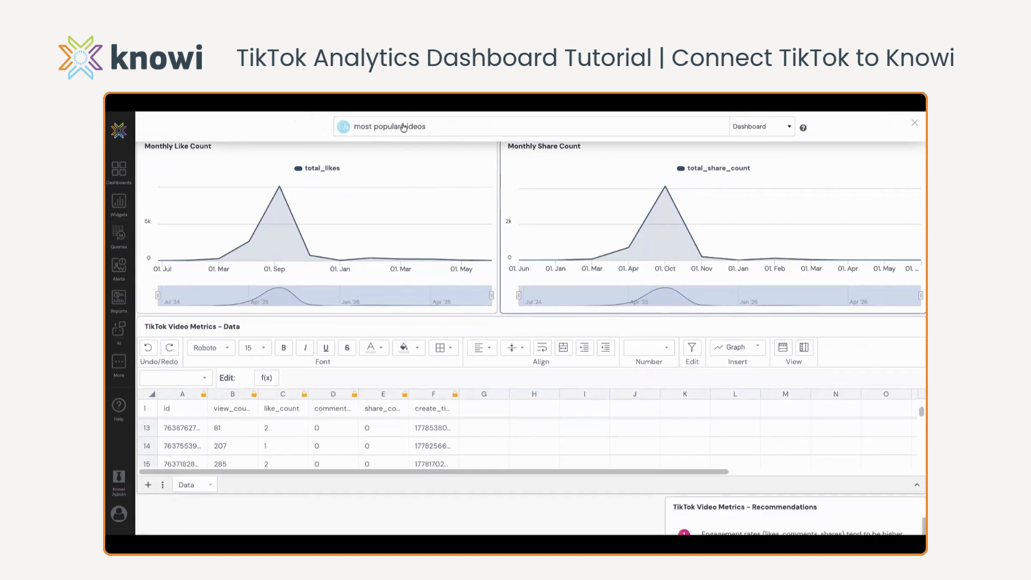
{"action": "left_click_drag", "start_coordinate": [436, 130], "coordinate": [355, 132]}
{"action": "key", "text": "Return"}
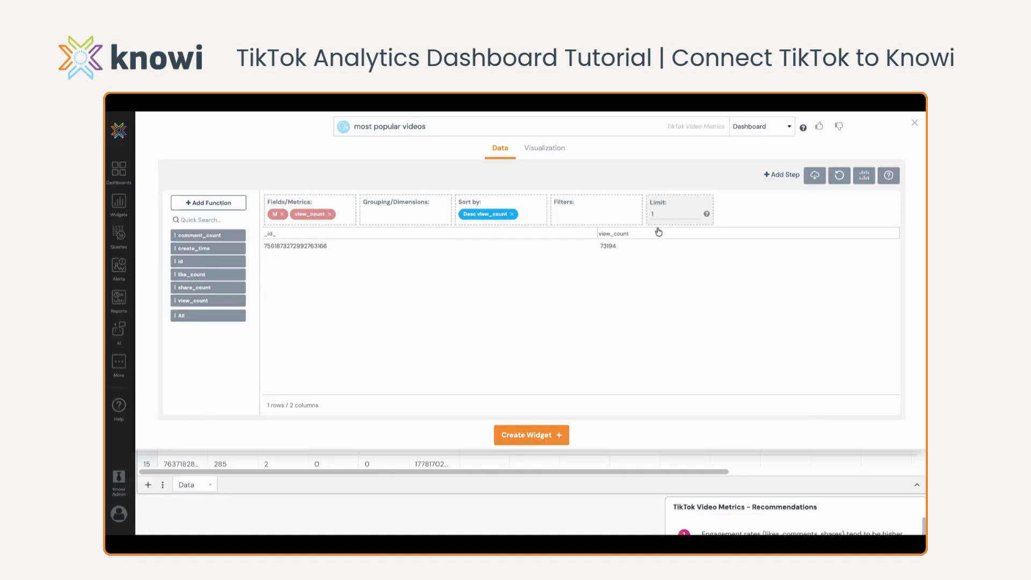
{"action": "key", "text": "BackSpace"}
{"action": "type", "text": "5"}
Visualize the most popular videos result as a Stacked Column chart titled "Popular TikTok Videos"
{"action": "left_click", "coordinate": [540, 150]}
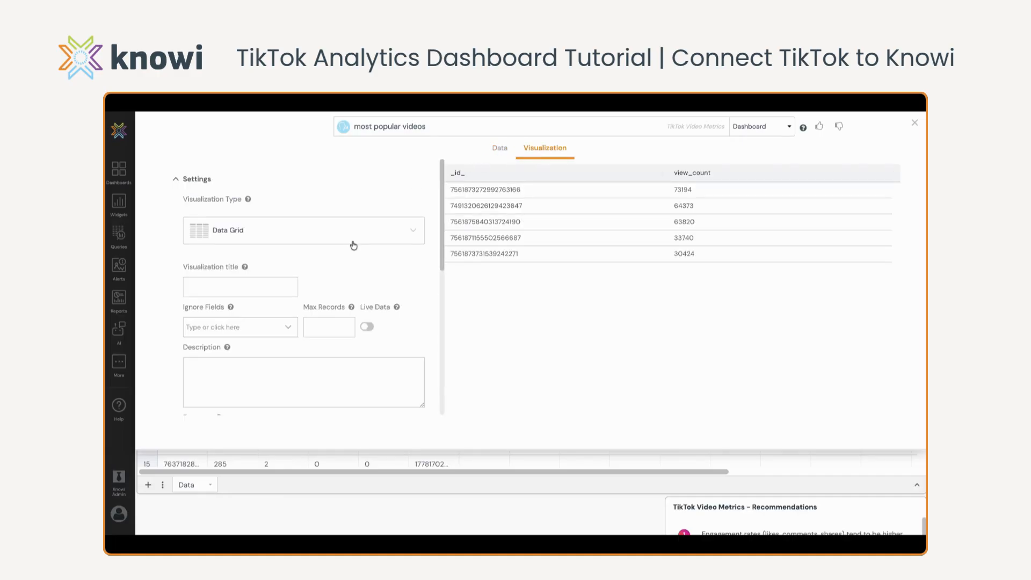
{"action": "left_click", "coordinate": [406, 234]}
{"action": "scroll", "coordinate": [314, 340], "scroll_direction": "down", "scroll_amount": 1}
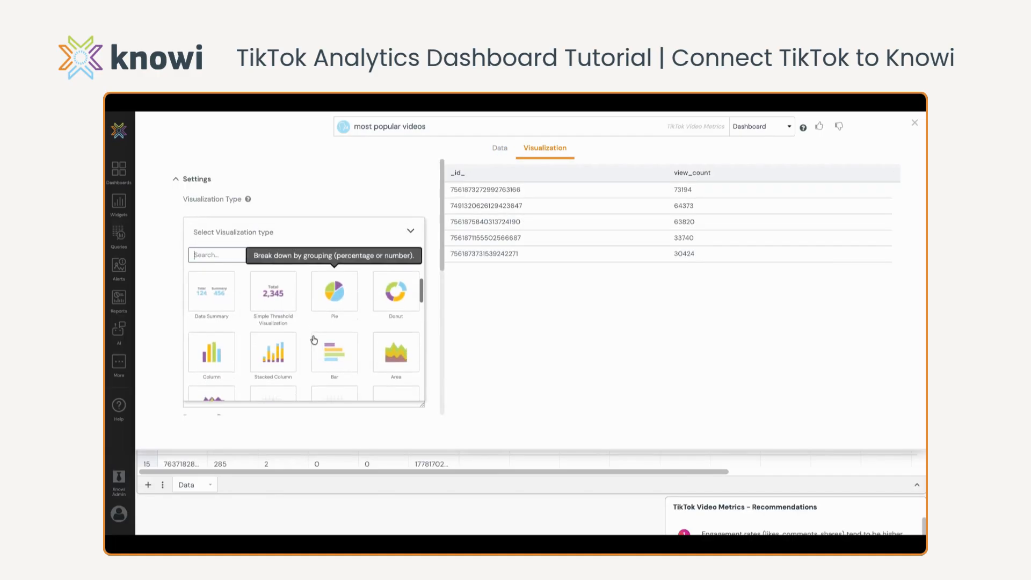
{"action": "left_click", "coordinate": [276, 354]}
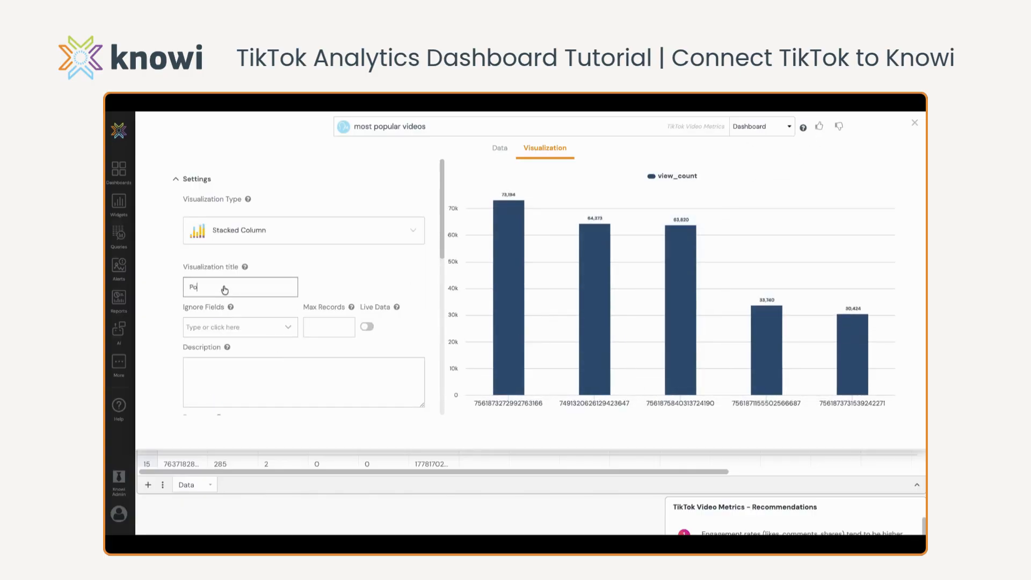
{"action": "type", "text": "Vdie"}
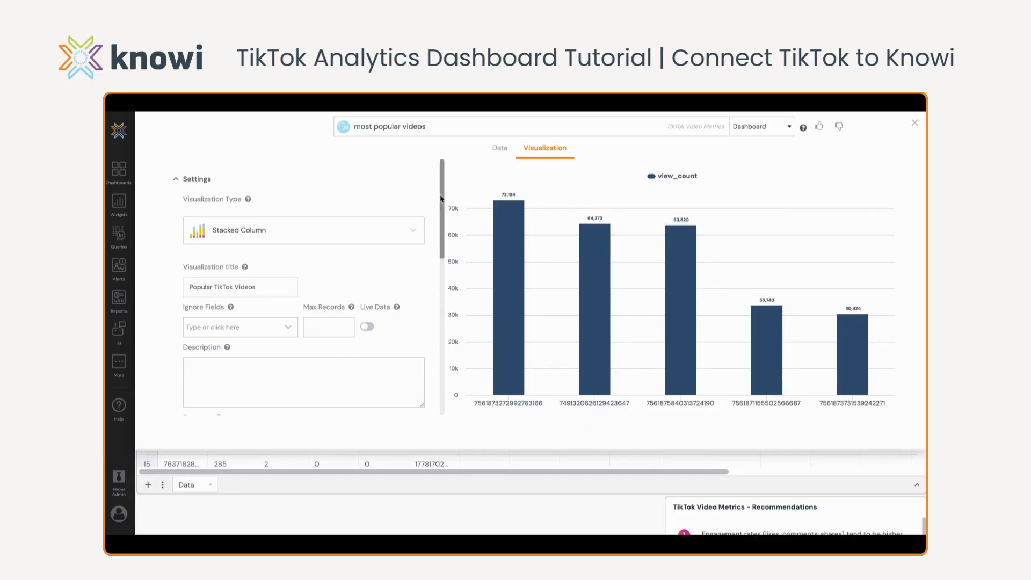
Create a widget named "Popular TikTok Videos" from the query result and add it to the dashboard
{"action": "left_click", "coordinate": [498, 151]}
{"action": "left_click", "coordinate": [514, 437]}
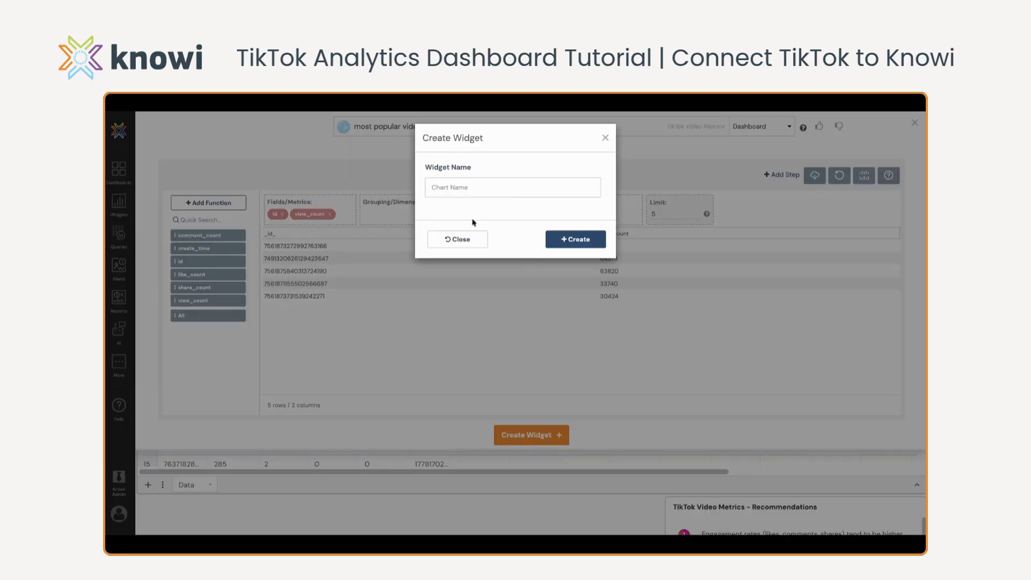
{"action": "left_click", "coordinate": [461, 189]}
{"action": "type", "text": "Popular TikTok Videos"}
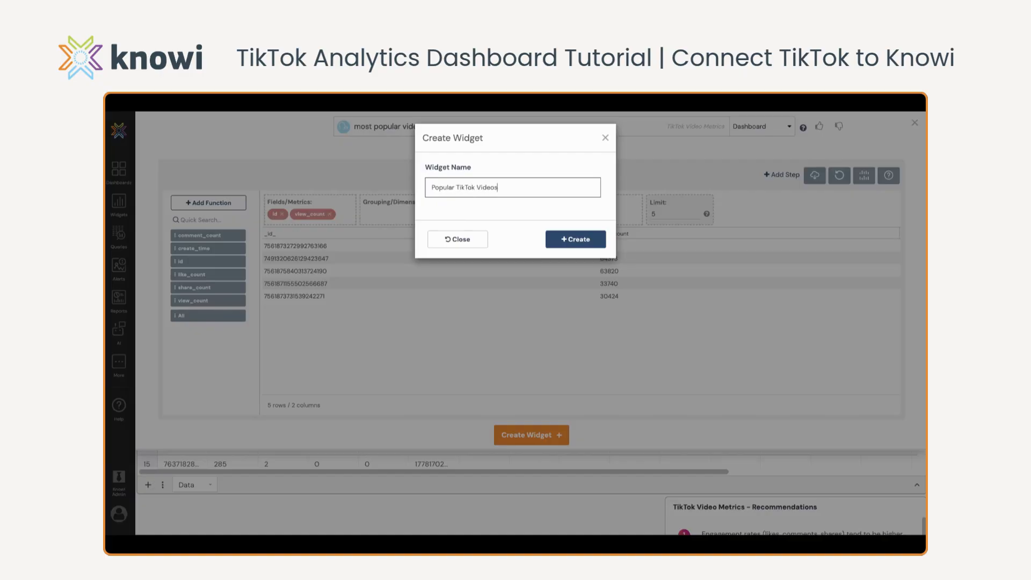
{"action": "left_click", "coordinate": [576, 239]}
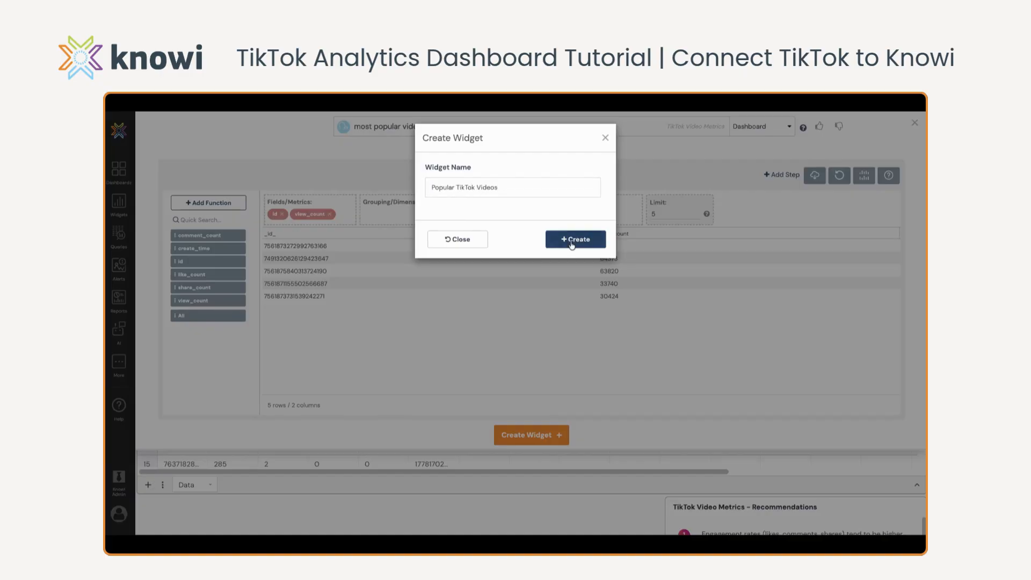
{"action": "left_click", "coordinate": [565, 257]}
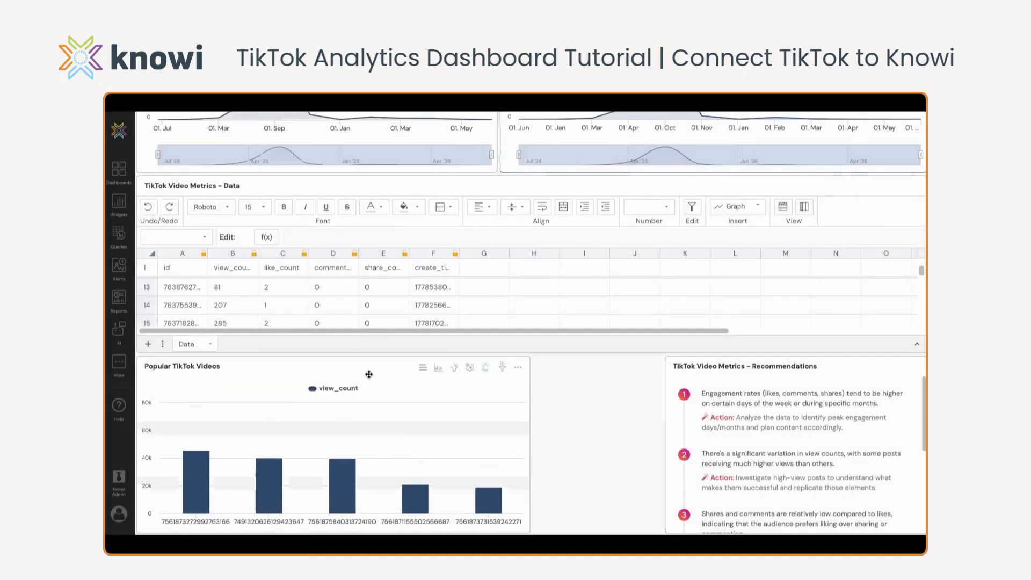
Place the Popular TikTok Videos chart and the Recommendations widget side by side above the data table and widen both to fill the row
{"action": "scroll", "coordinate": [564, 371], "scroll_direction": "down", "scroll_amount": 4}
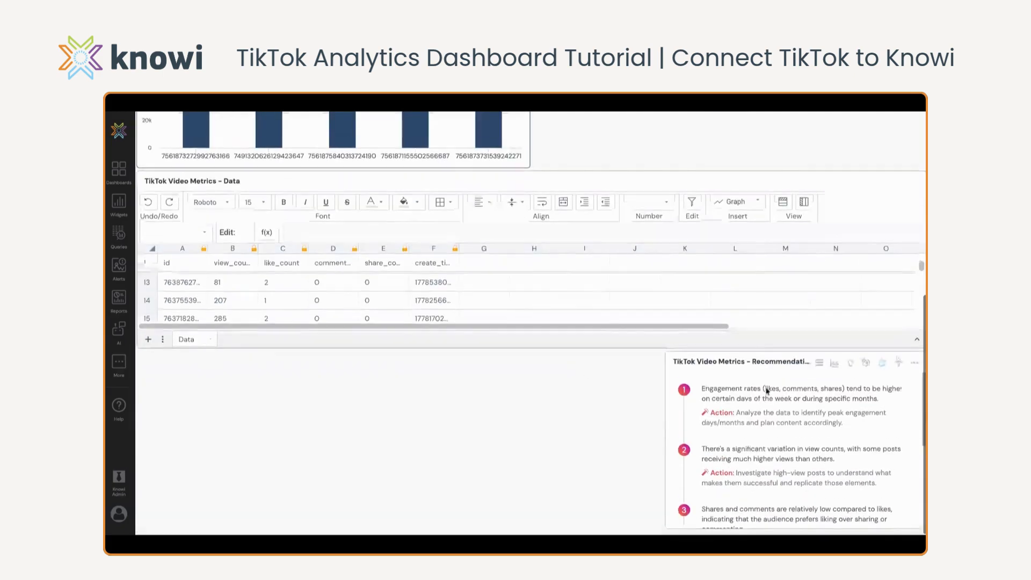
{"action": "left_click_drag", "start_coordinate": [746, 368], "coordinate": [623, 278]}
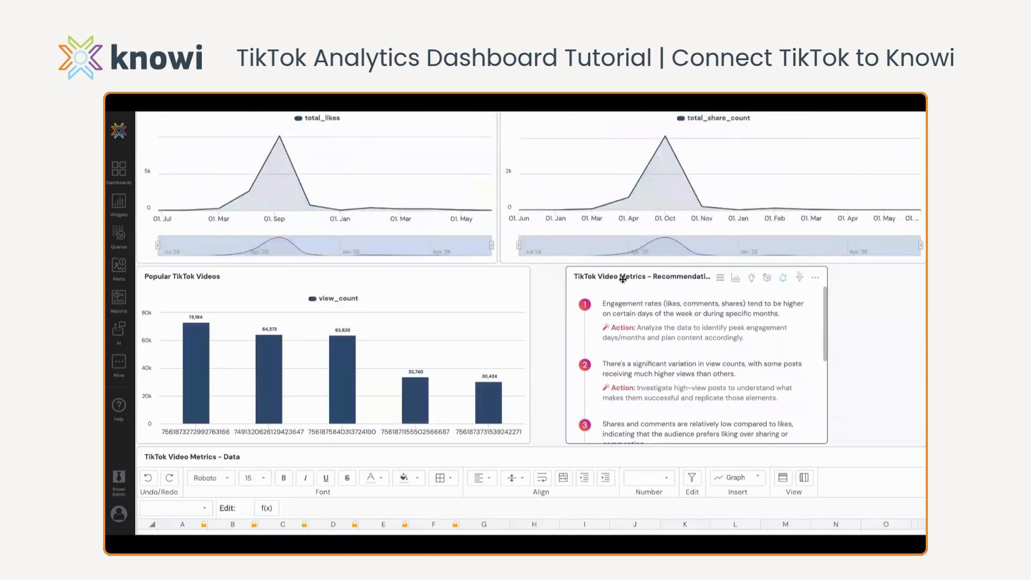
{"action": "left_click_drag", "start_coordinate": [831, 329], "coordinate": [923, 330]}
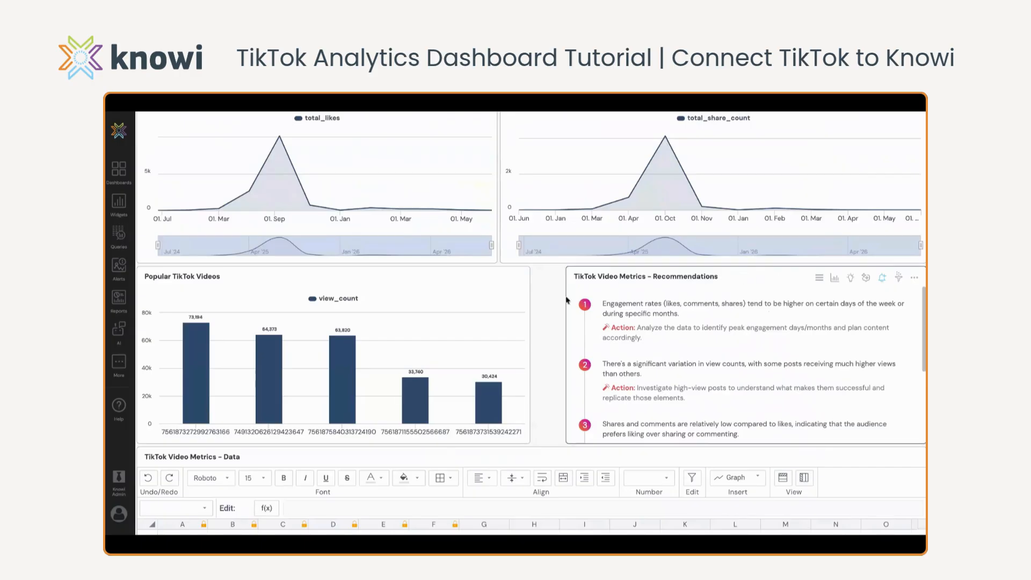
{"action": "left_click_drag", "start_coordinate": [533, 319], "coordinate": [563, 319]}
Start a new report for the TikTok Video Metrics Dashboard and enter a TikTok report name
{"action": "scroll", "coordinate": [644, 241], "scroll_direction": "up", "scroll_amount": 1}
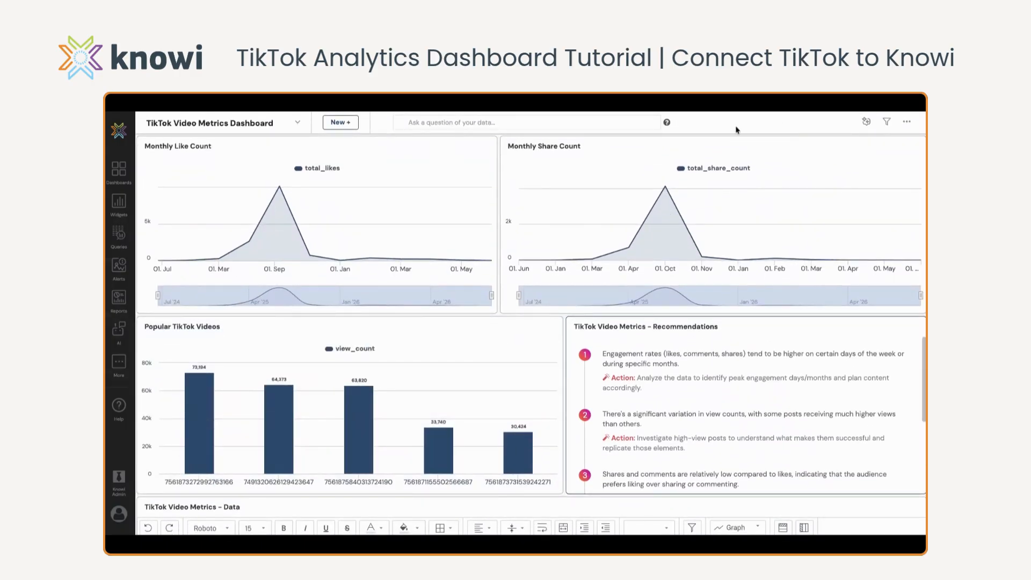
{"action": "left_click", "coordinate": [907, 121]}
{"action": "left_click", "coordinate": [858, 206]}
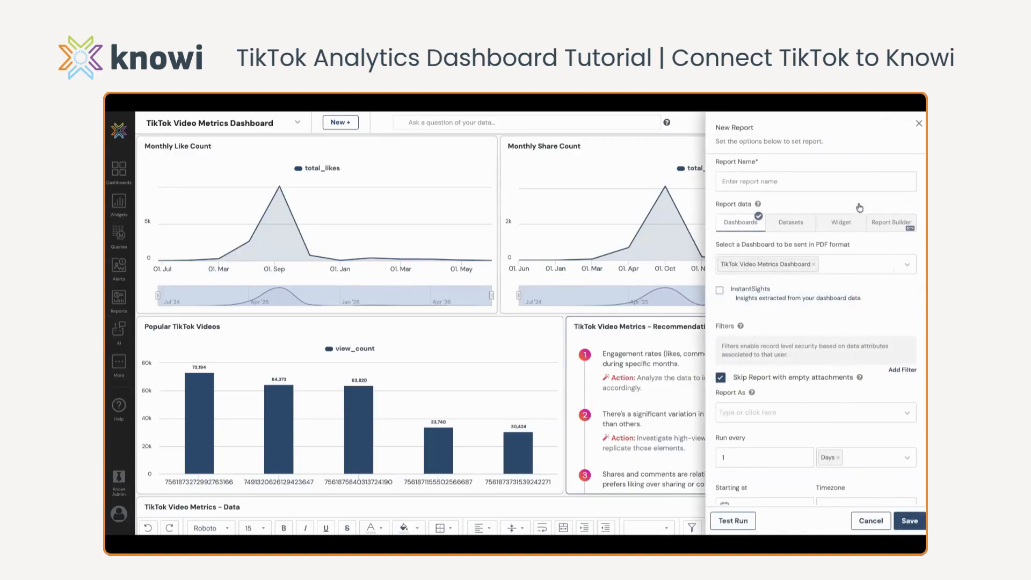
{"action": "left_click", "coordinate": [754, 187]}
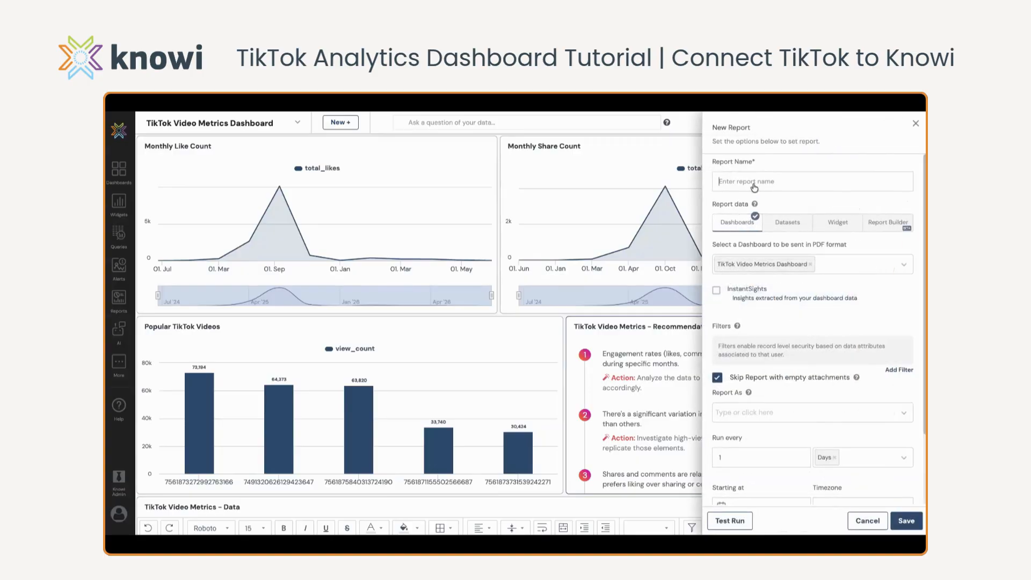
{"action": "type", "text": "TikTok Metrics"}
{"action": "scroll", "coordinate": [861, 295], "scroll_direction": "down", "scroll_amount": 5}
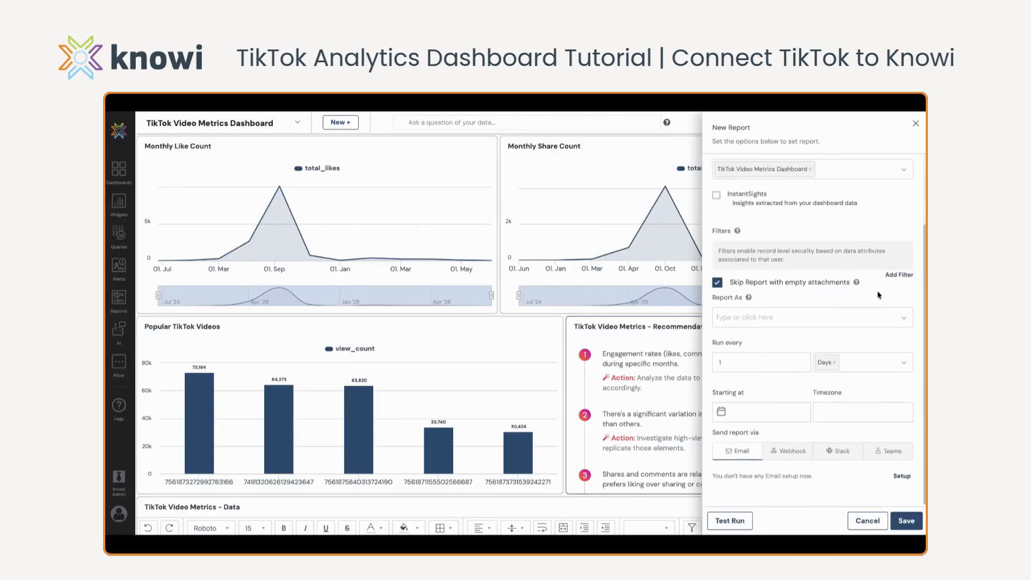
Set up email delivery for the report with the subject "Email Report - TikTok" and the recipient's e-mail address, and save the settings
{"action": "left_click", "coordinate": [902, 485]}
{"action": "left_click", "coordinate": [782, 172]}
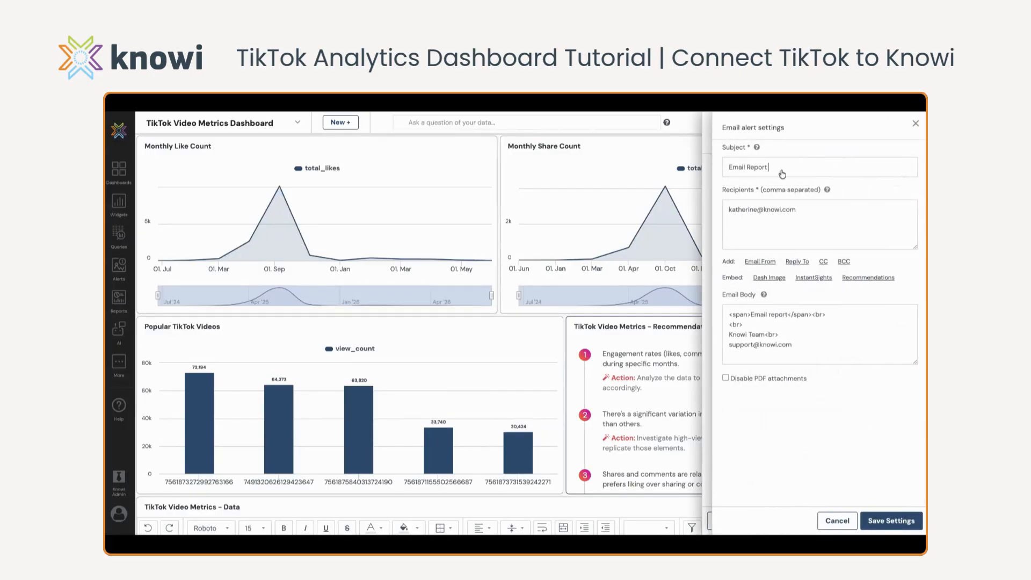
{"action": "left_click", "coordinate": [891, 521]}
Set the report to start on 06/17/2026 at 08:00 and save it
{"action": "left_click", "coordinate": [762, 428]}
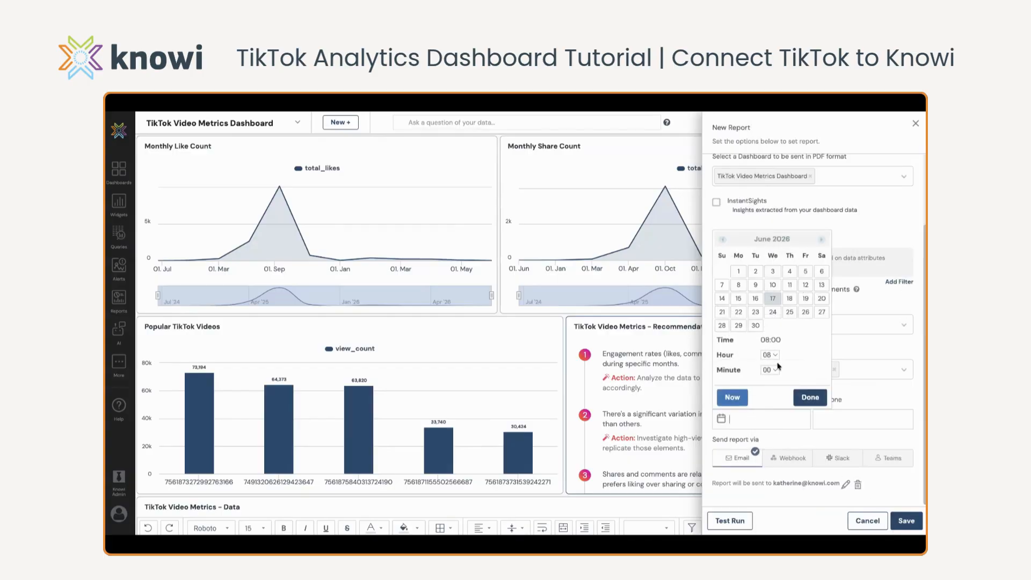
{"action": "left_click", "coordinate": [805, 397]}
{"action": "left_click", "coordinate": [759, 427]}
{"action": "left_click", "coordinate": [773, 299]}
{"action": "left_click", "coordinate": [809, 400]}
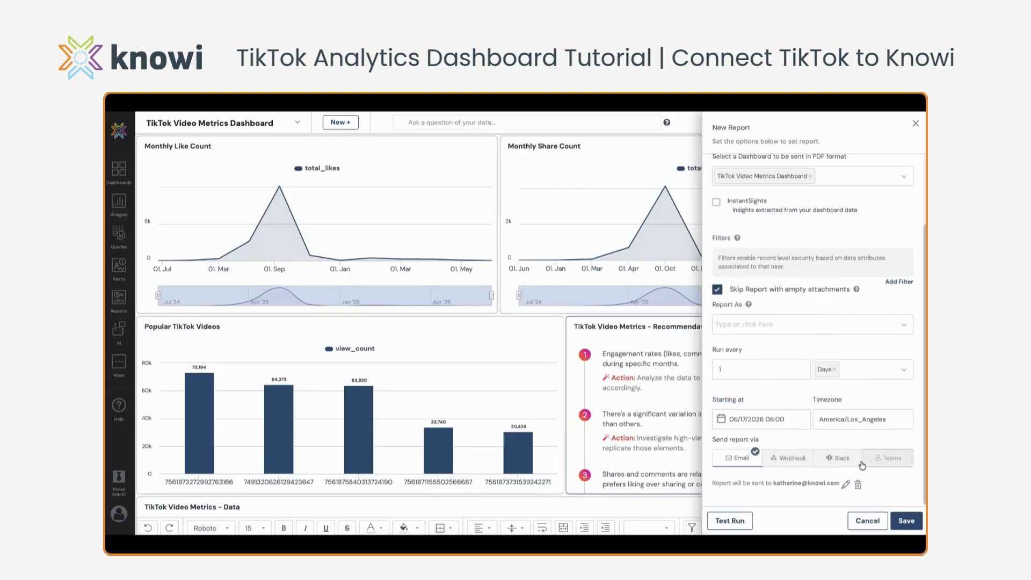
{"action": "left_click", "coordinate": [906, 520]}
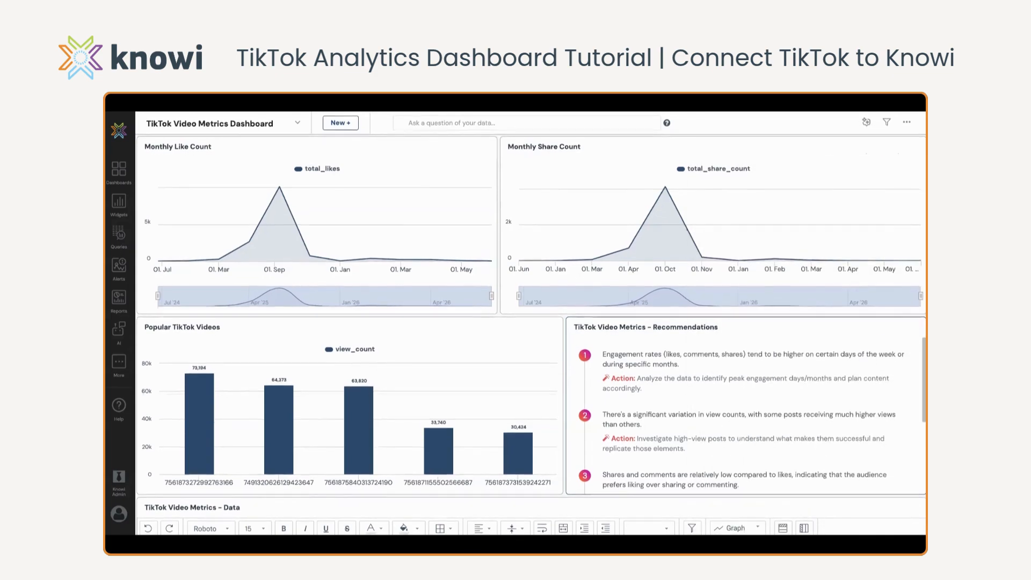